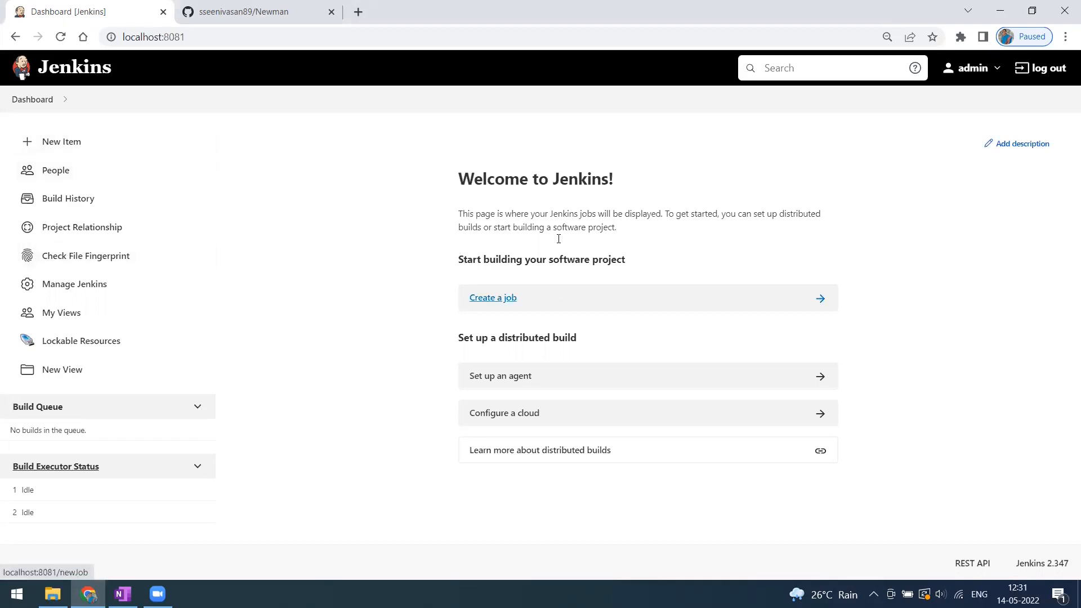
Go back to the Jenkins dashboard and start a New Item.
click(284, 12)
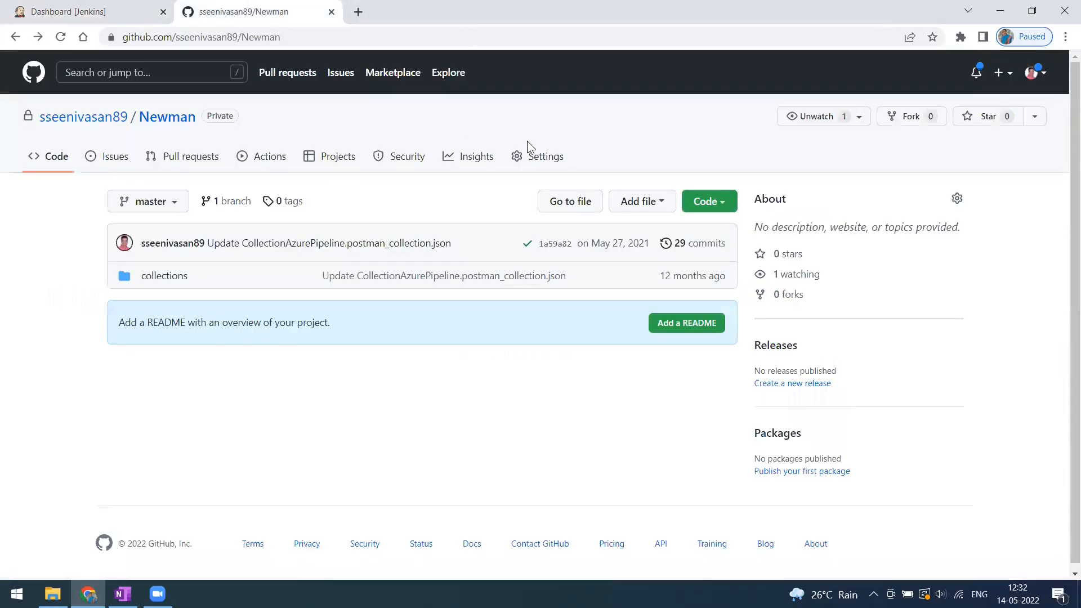
click(81, 21)
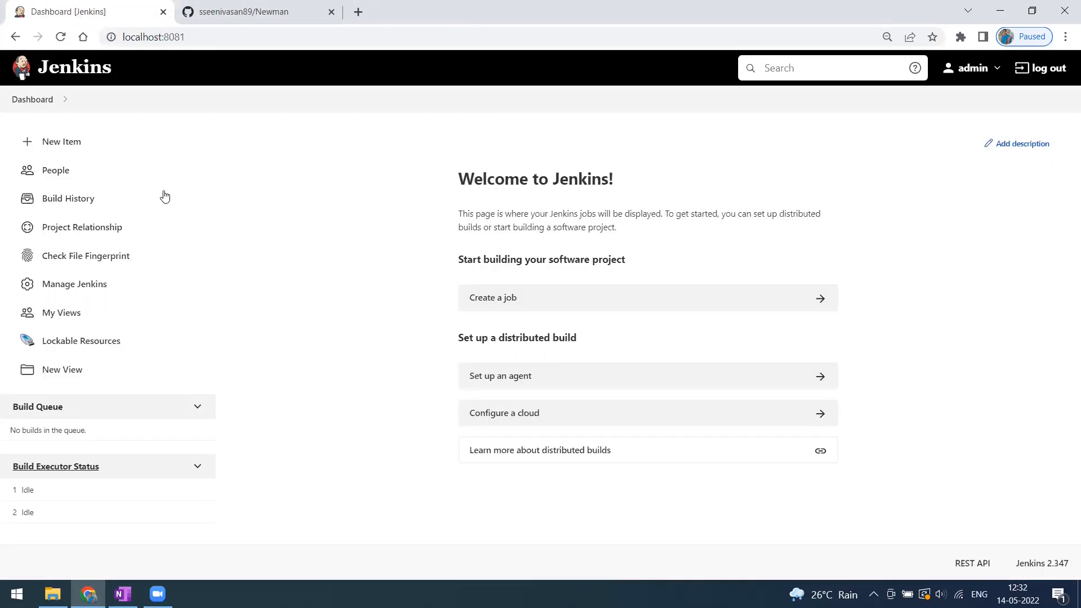
click(63, 145)
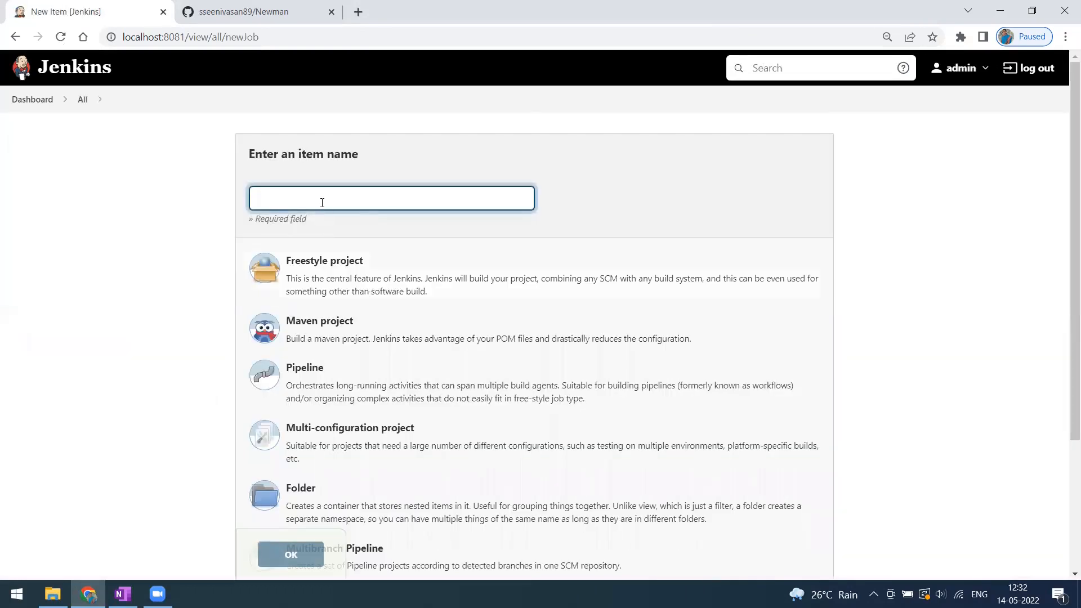
Name the new item Sample_Test_Project and create it as a Freestyle project.
click(321, 201)
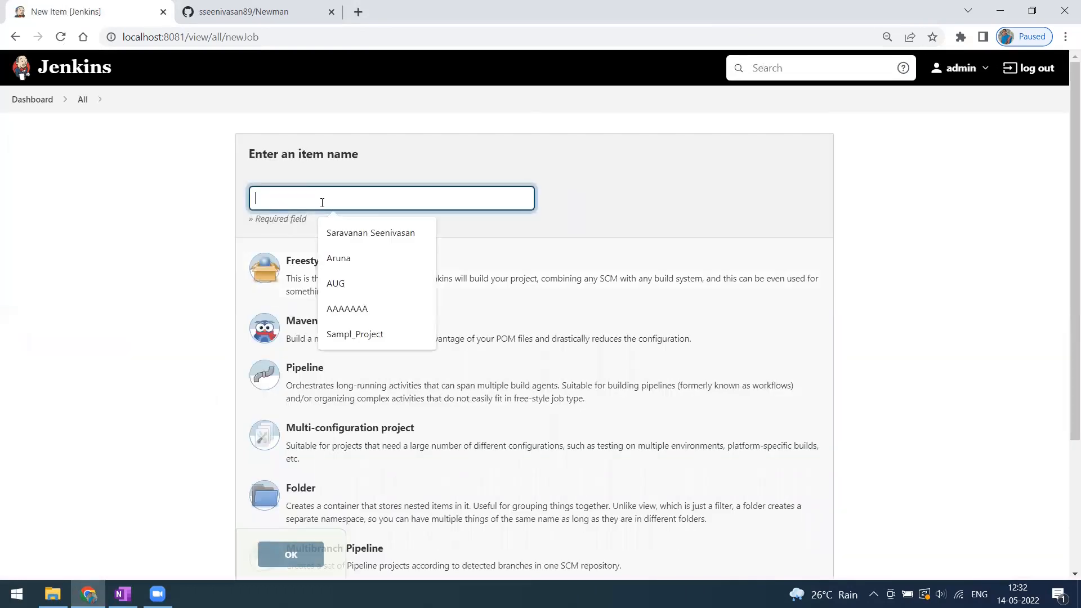
click(487, 165)
click(362, 205)
text(Samp)
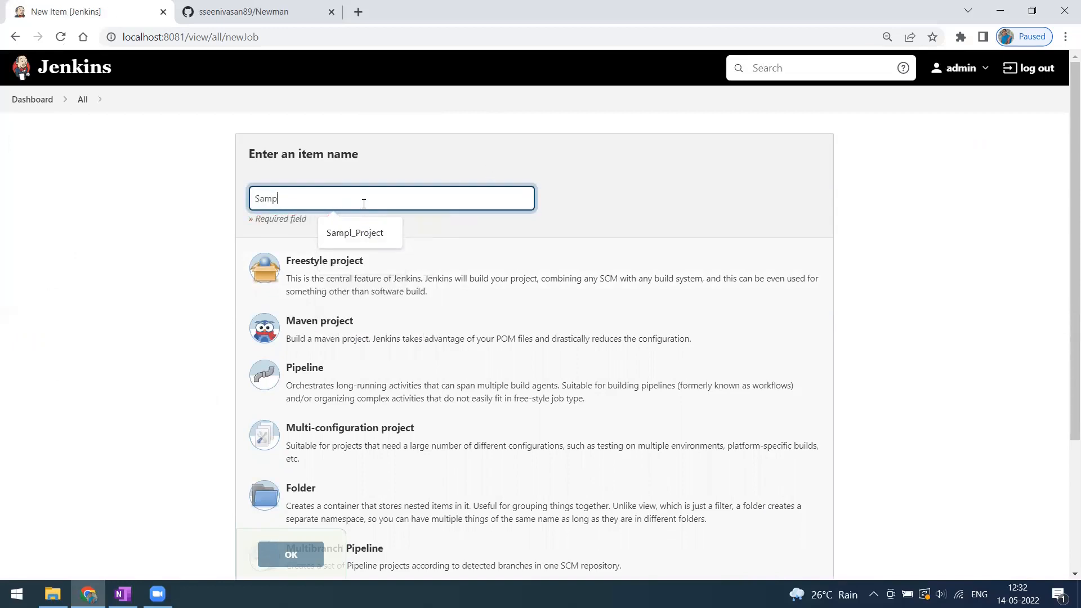
text(le_Test)
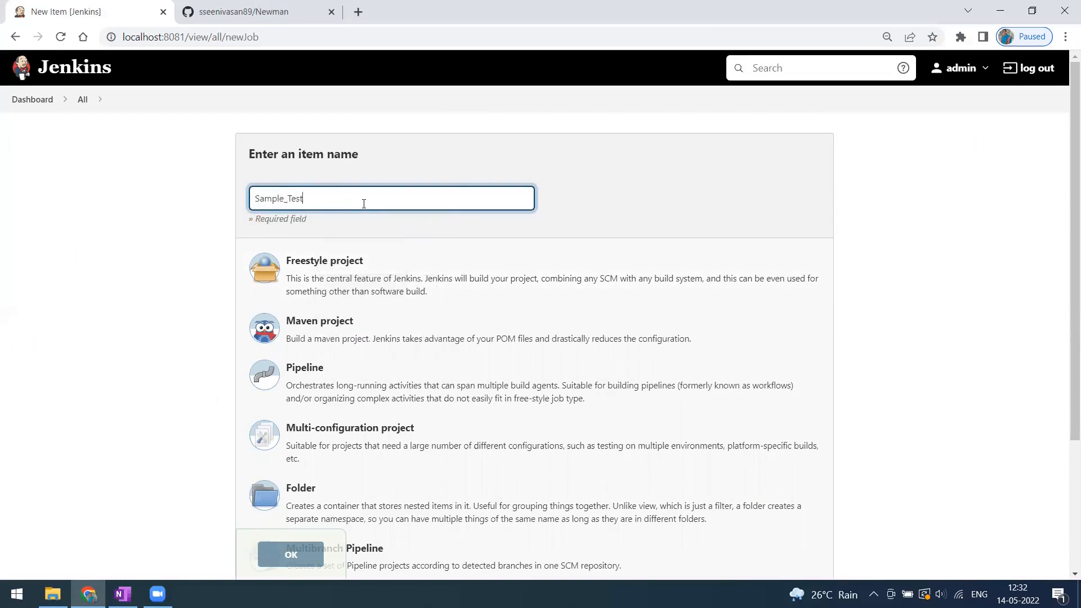
text(+Project)
key(Left)
key(Left)
key(Left)
key(Left)
key(Left)
key(Left)
key(Left)
key(BackSpace)
text(_)
click(366, 273)
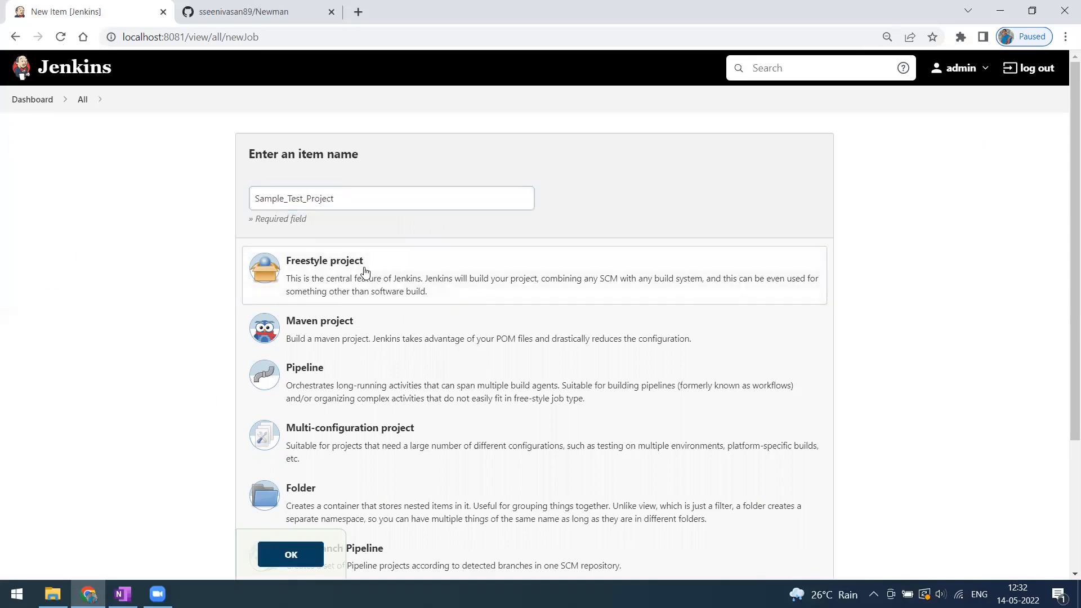
click(301, 558)
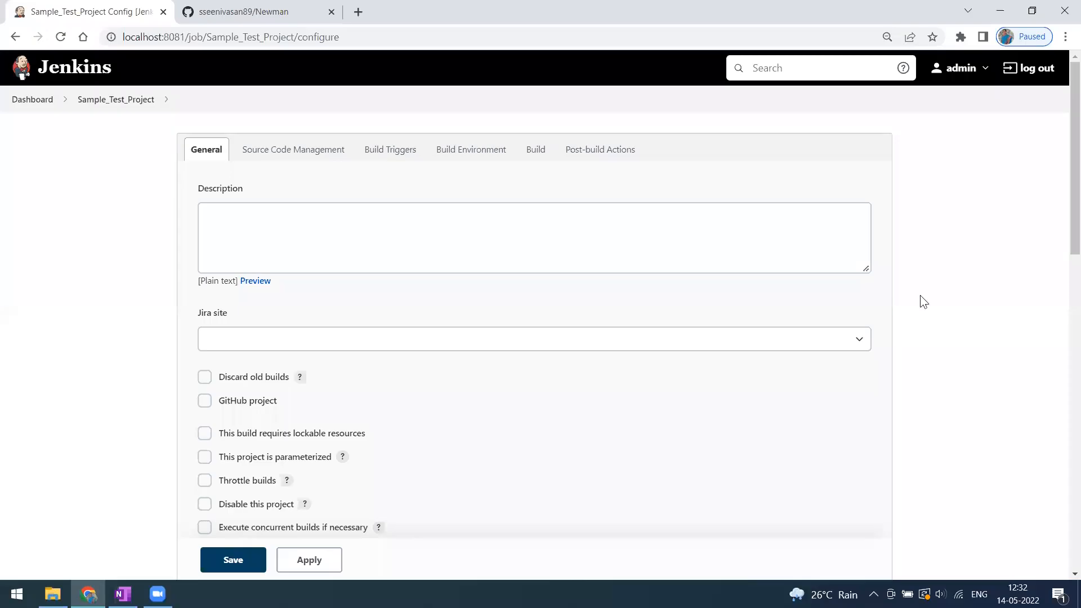
Choose Git under Source Code Management.
scroll(314, 360, down, 3)
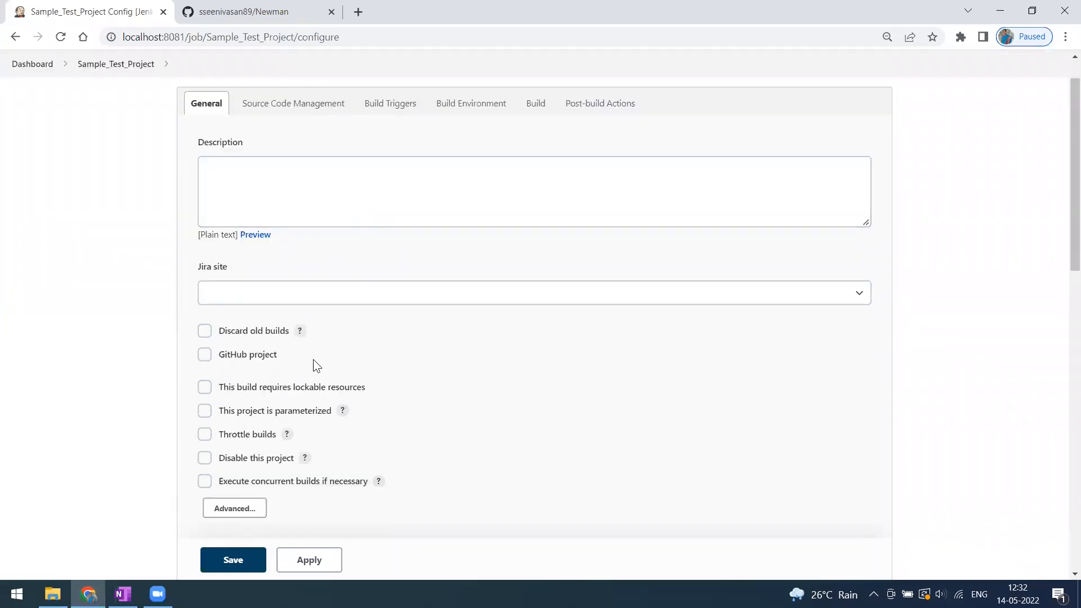
scroll(309, 327, down, 5)
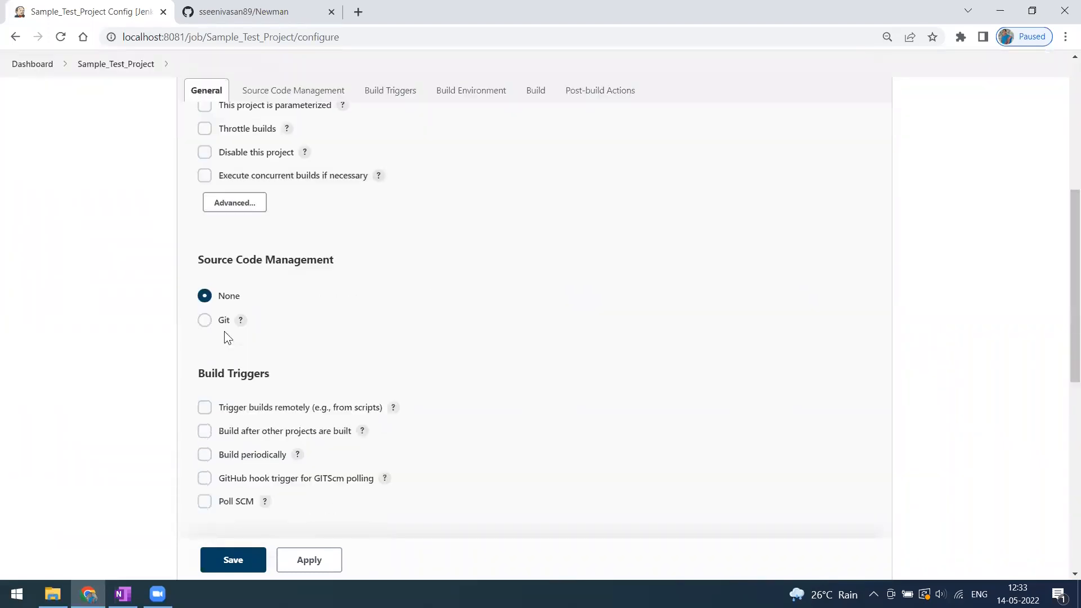
click(205, 320)
scroll(324, 335, down, 2)
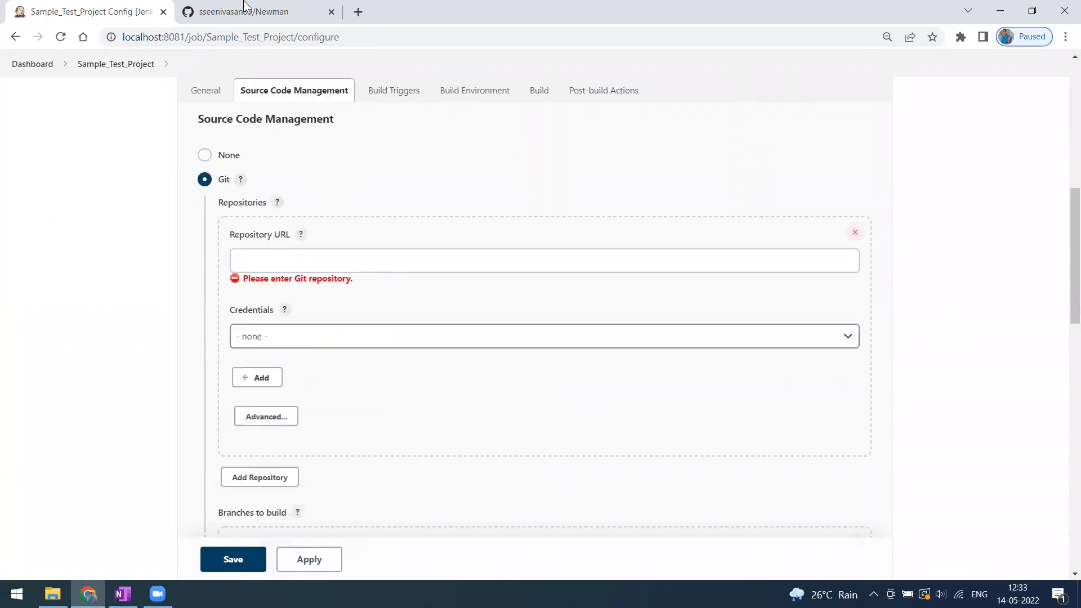
Paste the Newman repository's HTTPS clone URL from GitHub into Repository URL.
click(243, 11)
click(715, 202)
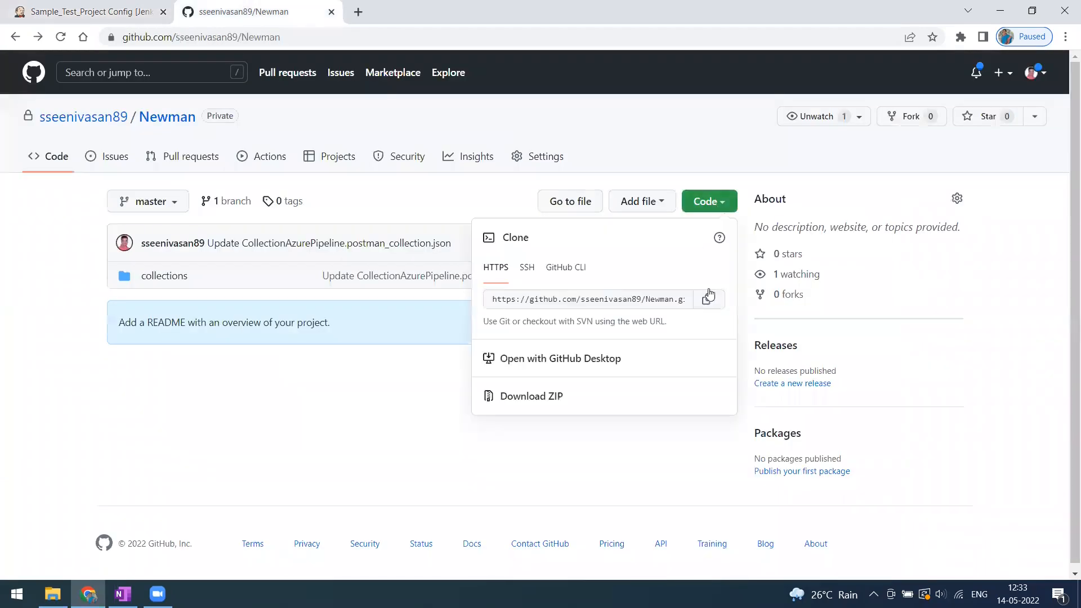
click(708, 299)
click(135, 13)
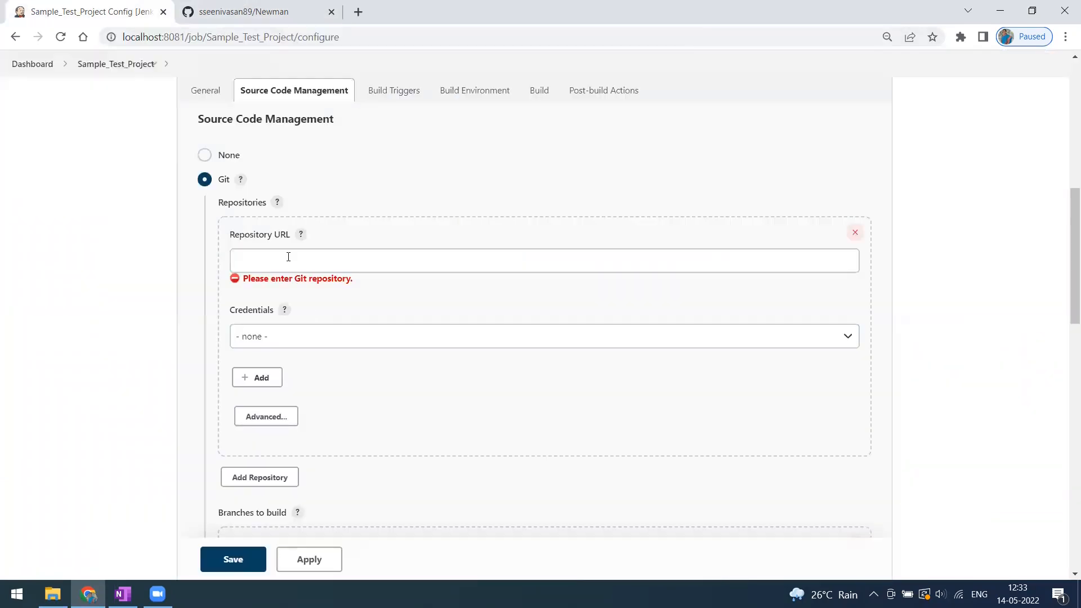
click(287, 258)
key(ctrl+v)
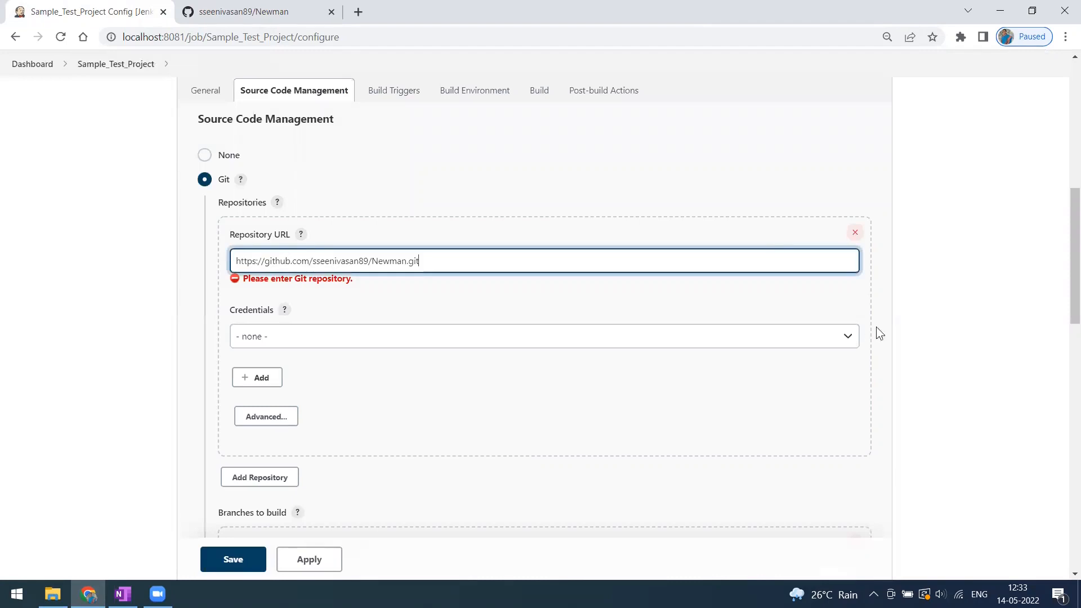
click(934, 314)
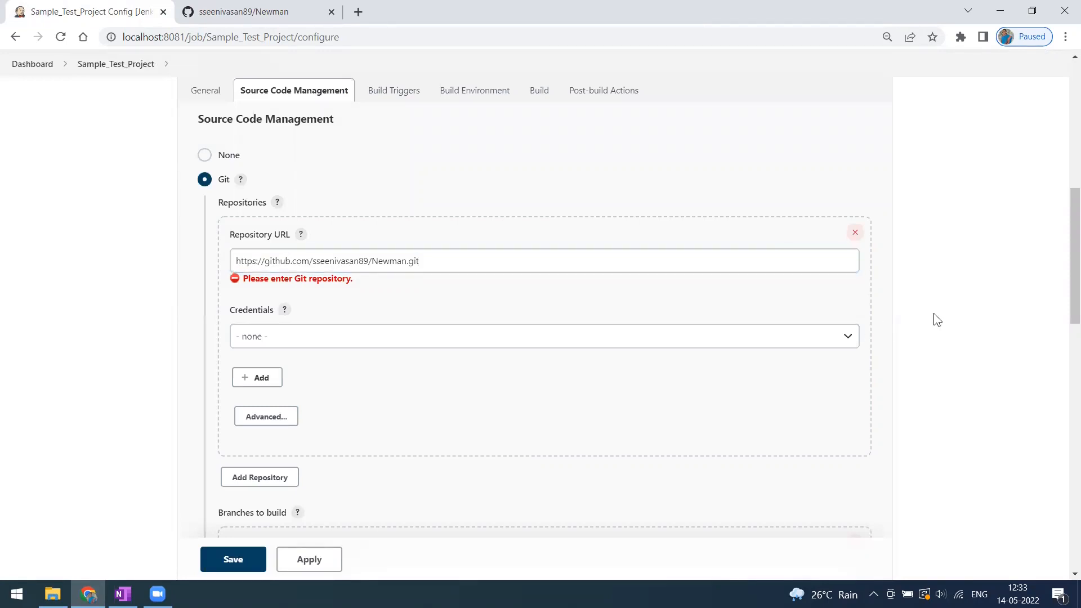
Select the saved GitHub credential in the Credentials dropdown.
click(406, 338)
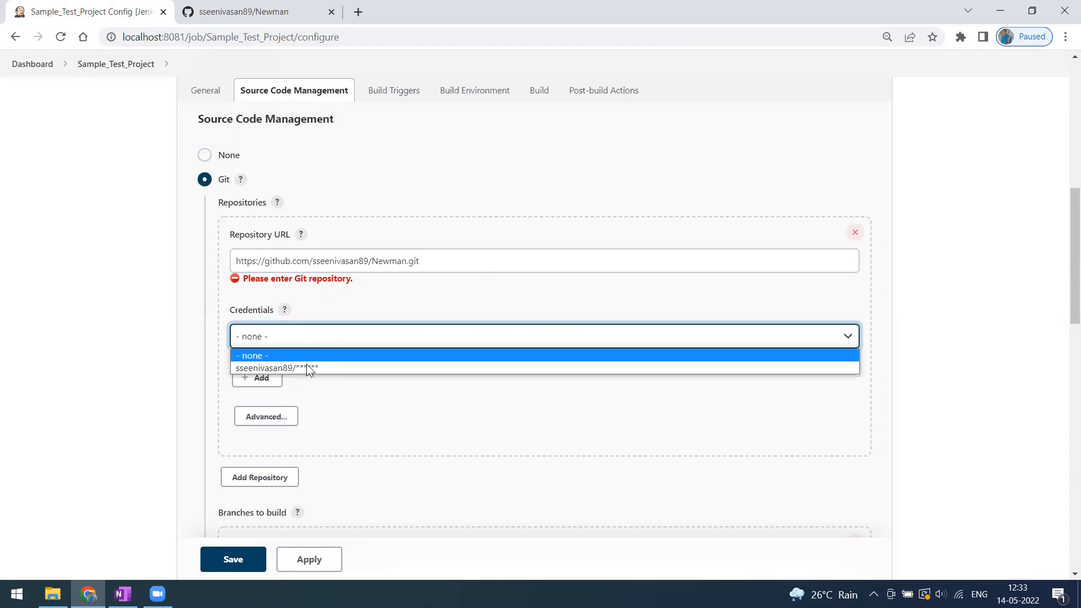
click(315, 420)
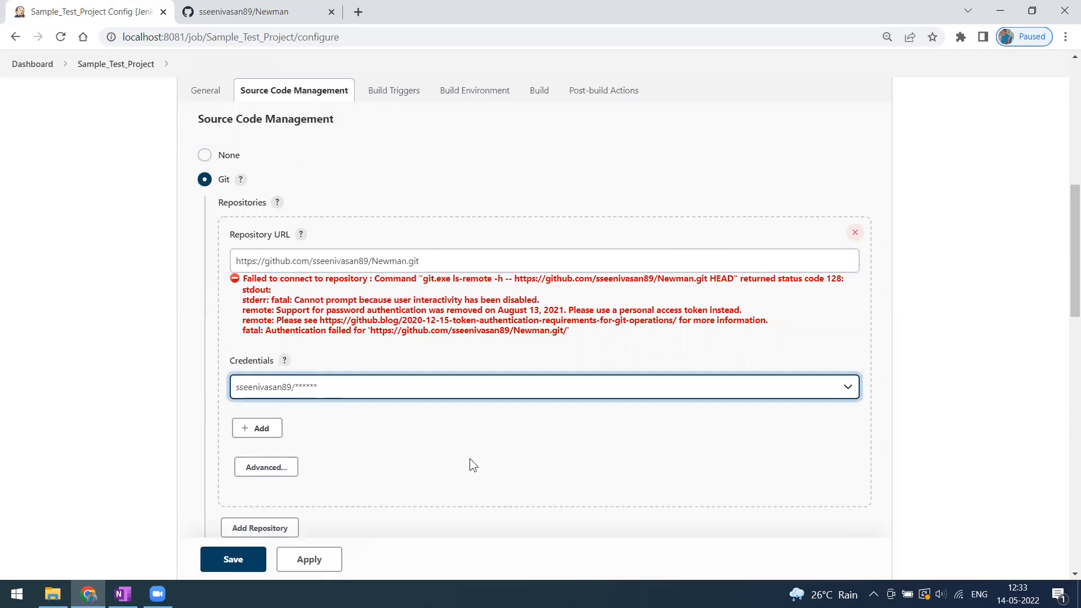
scroll(492, 352, down, 1)
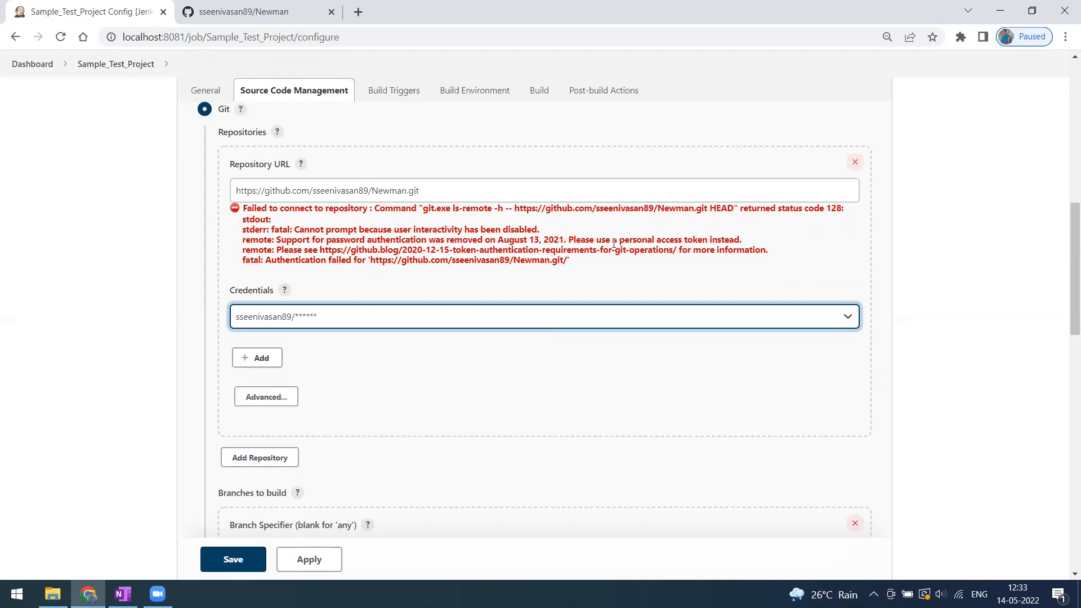
In GitHub's personal access token settings, delete the 'testing use' token.
click(269, 15)
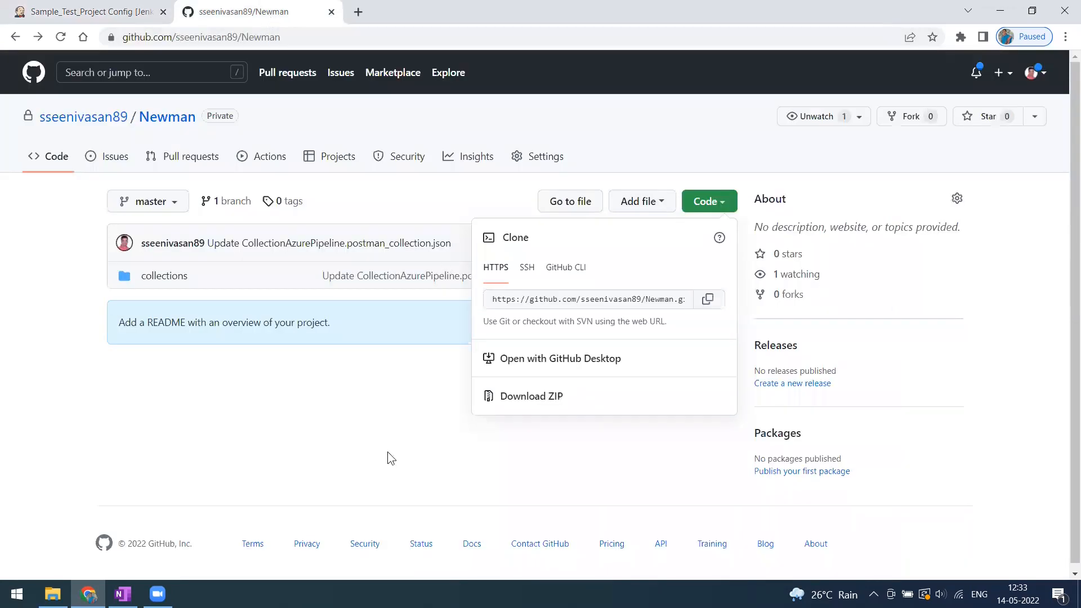
click(347, 420)
click(1035, 72)
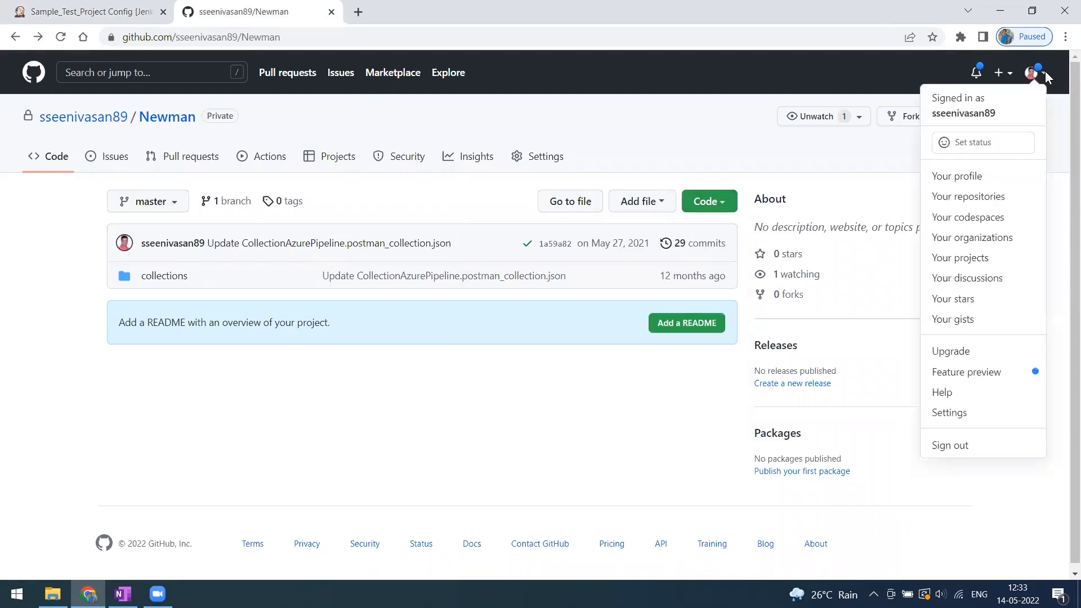
click(975, 414)
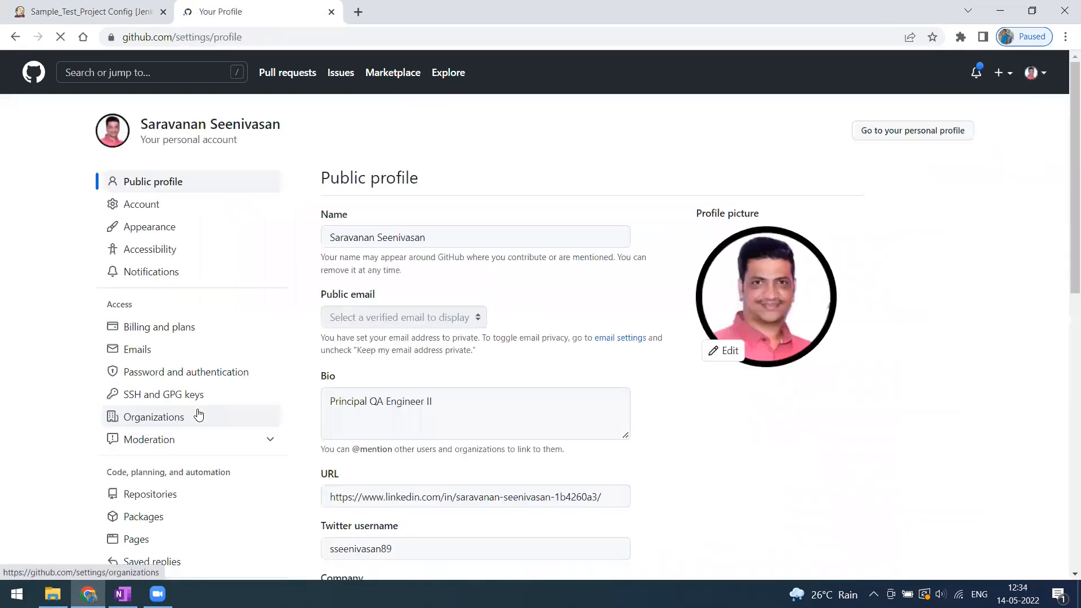
scroll(193, 422, down, 10)
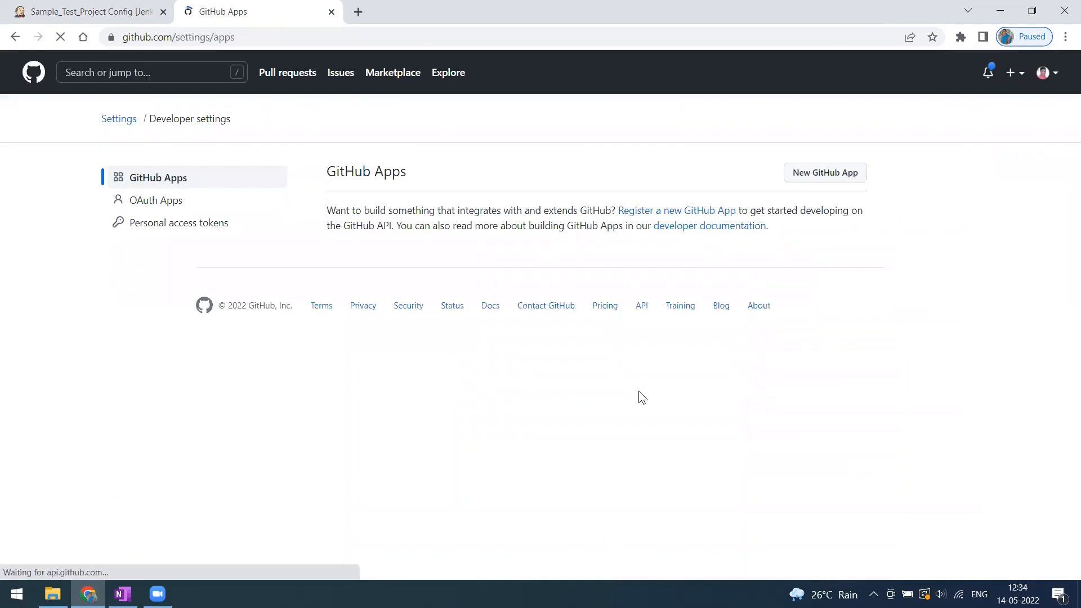
click(165, 224)
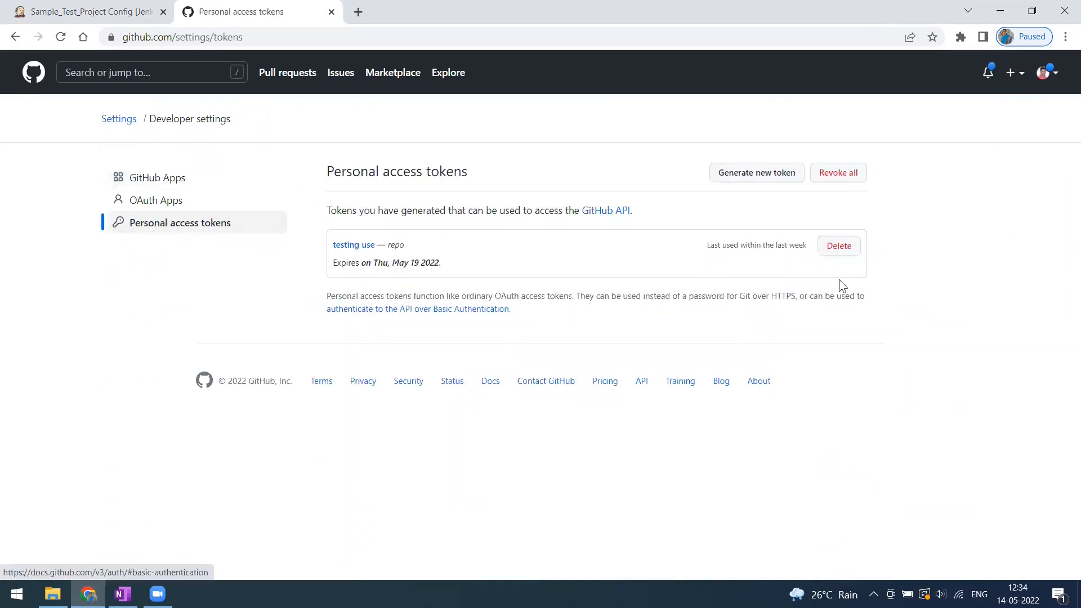
click(837, 247)
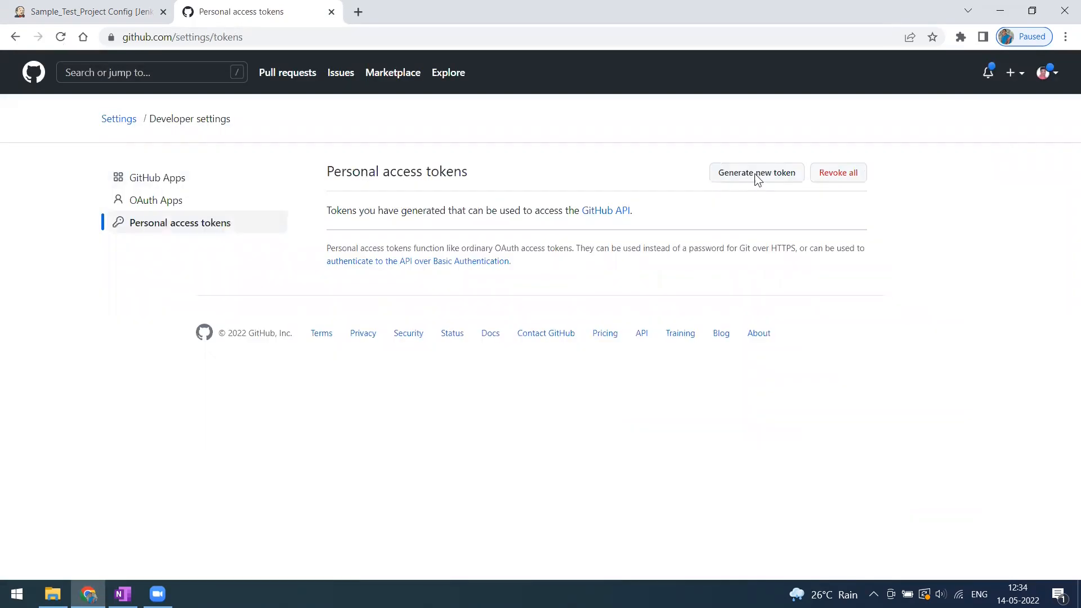
click(754, 173)
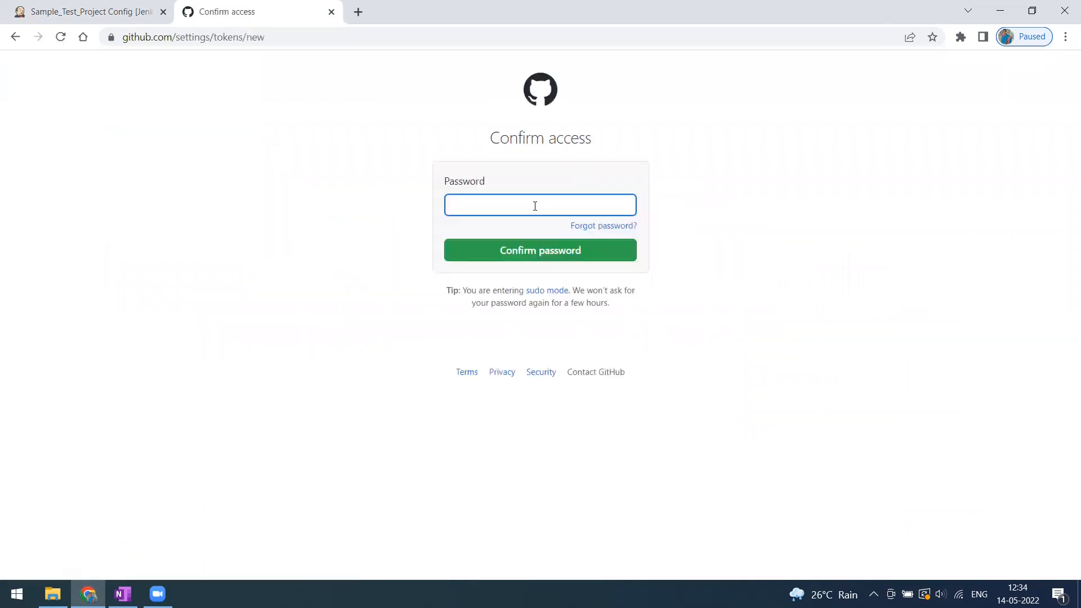
Confirm the account password, then give a new token the note 'testing use' and 7-day expiration.
text(*********)
click(541, 252)
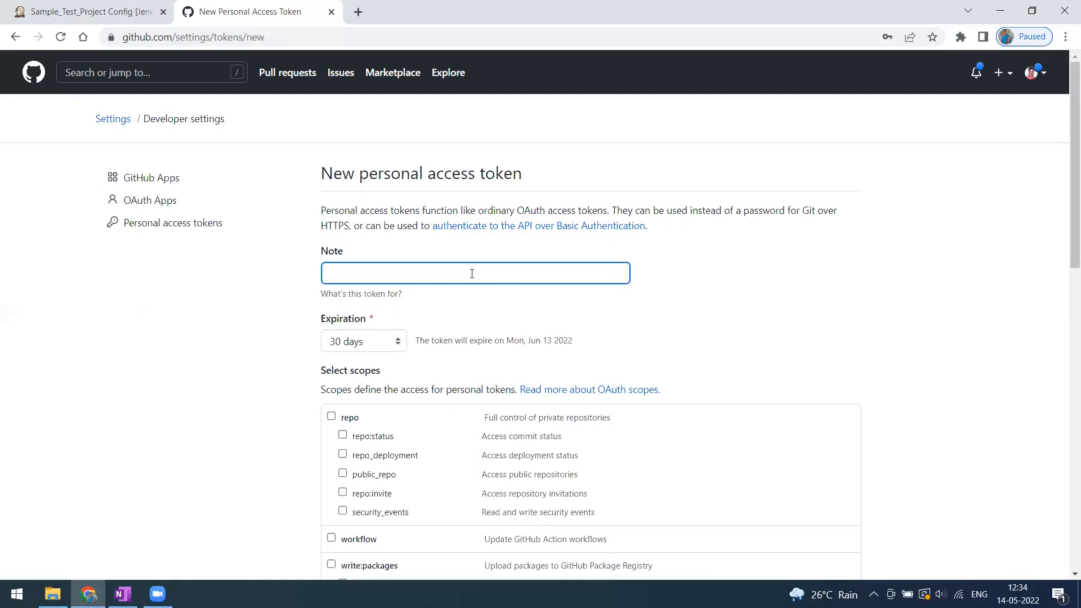
text(Test)
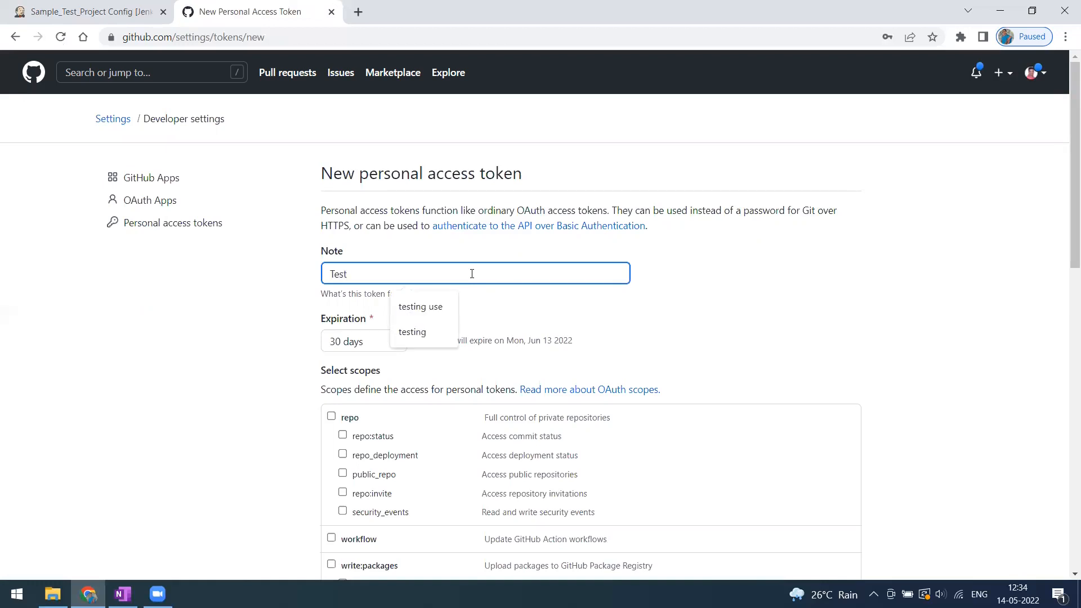
click(439, 306)
scroll(403, 216, down, 3)
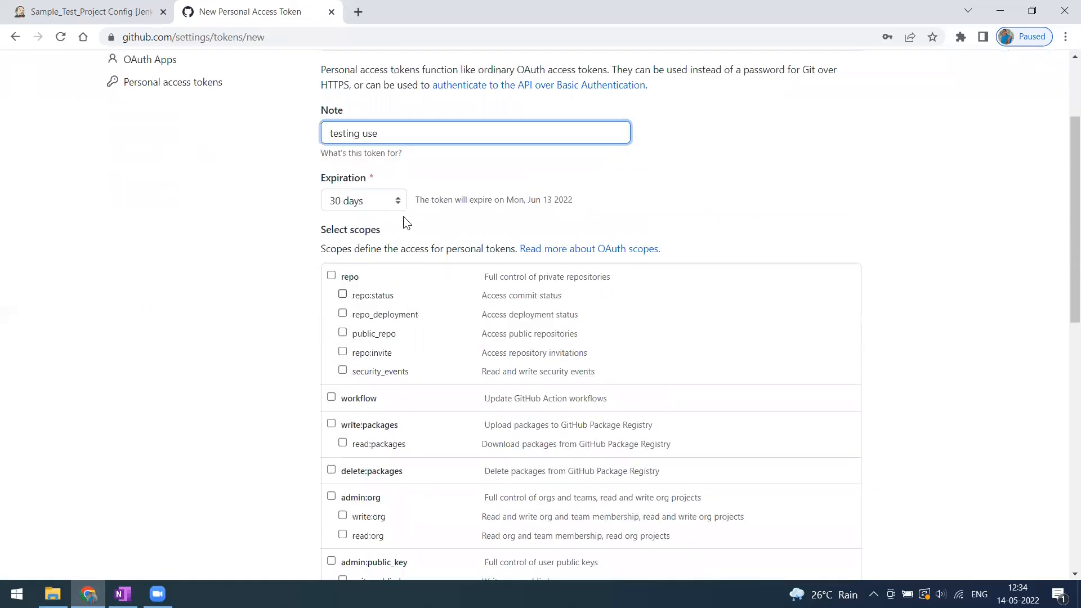
click(397, 201)
click(392, 216)
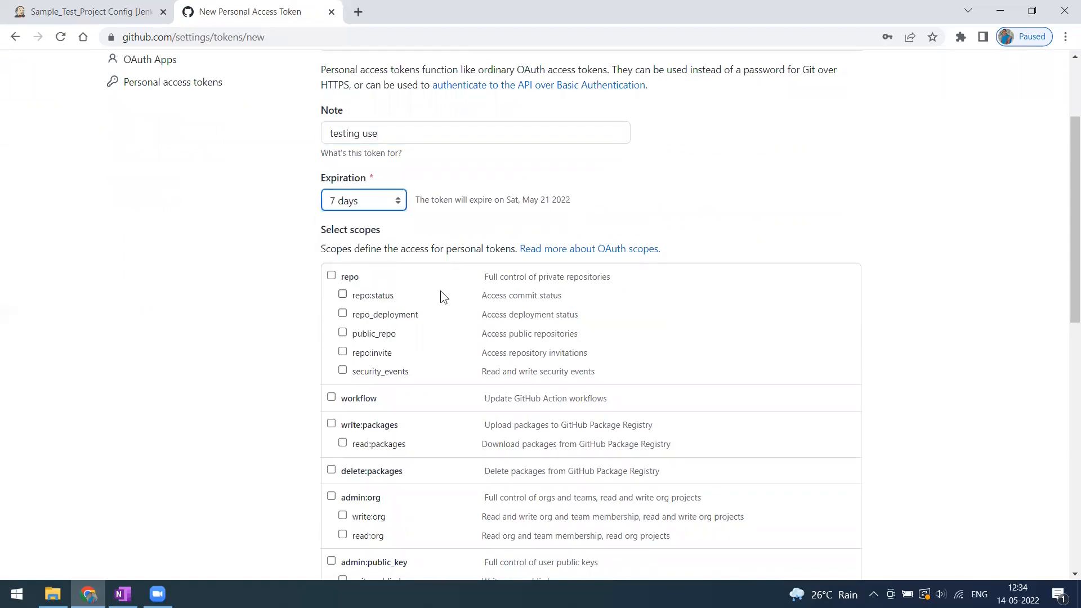
Tick repo, workflow, write/delete:packages, admin:public_key and admin:repo_hook scopes, then generate and copy the token.
click(331, 276)
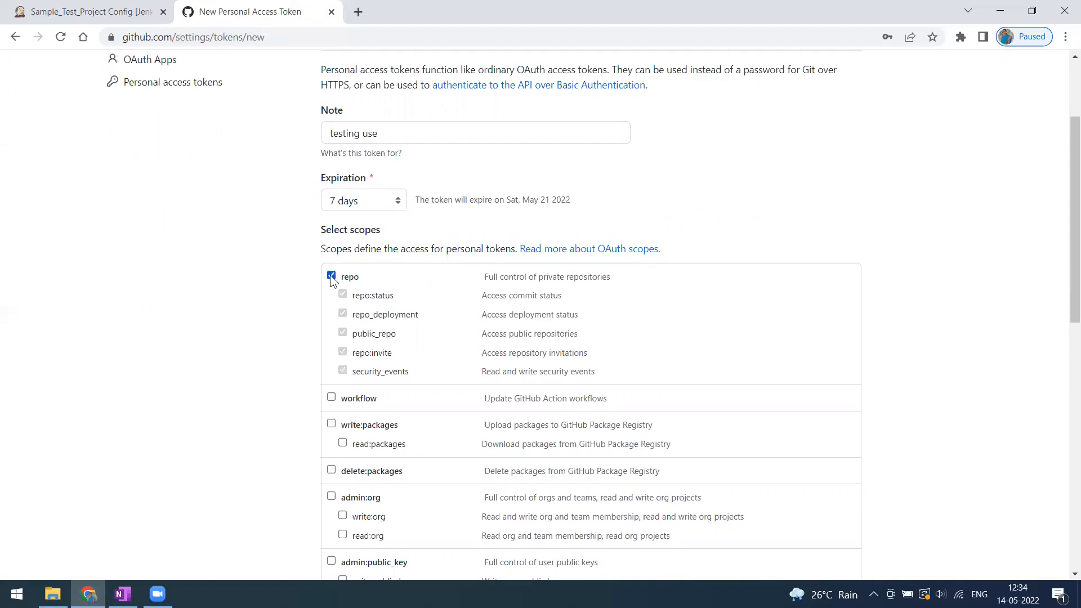
scroll(353, 408, down, 2)
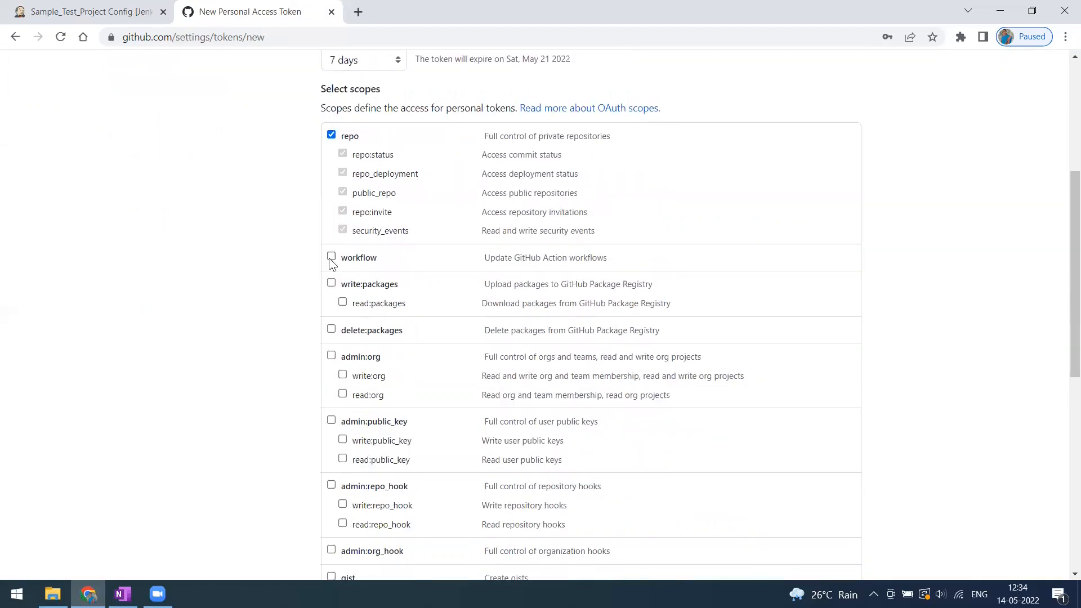
click(330, 257)
click(332, 282)
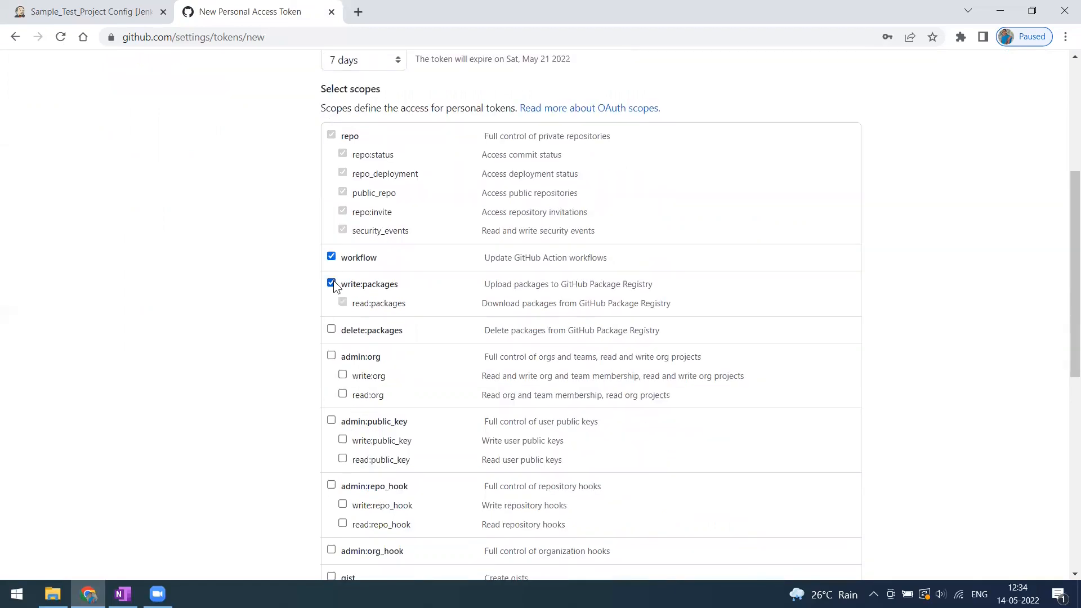
click(331, 330)
scroll(340, 285, down, 1)
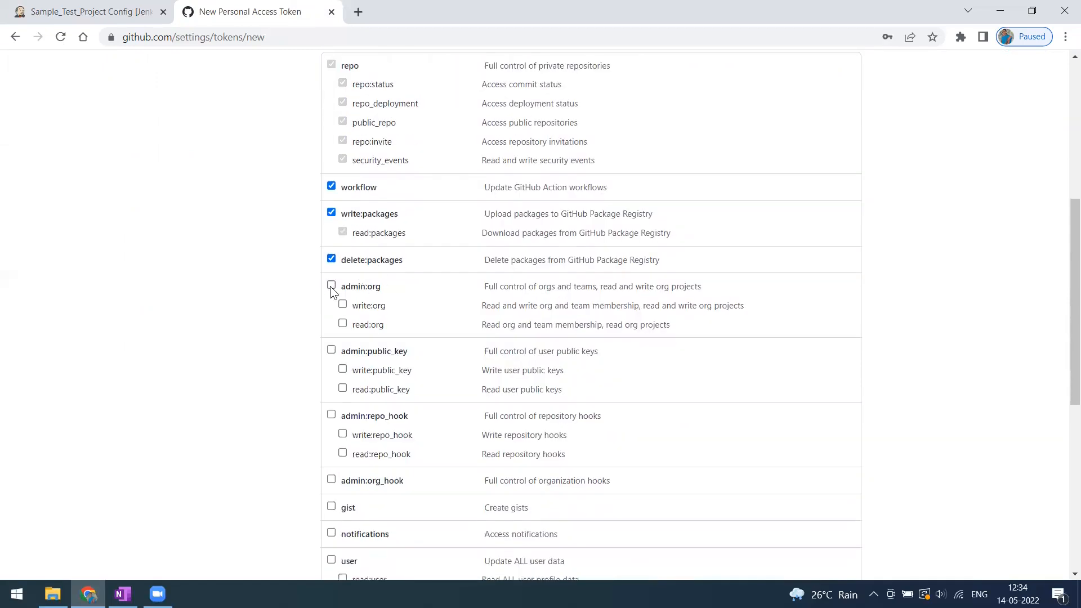
click(331, 349)
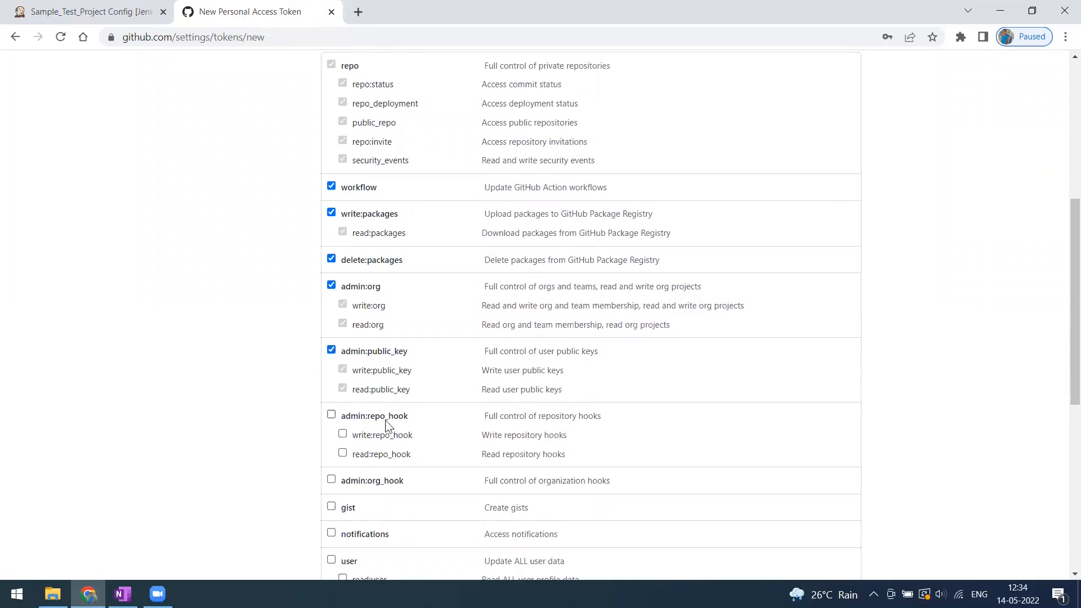
click(331, 415)
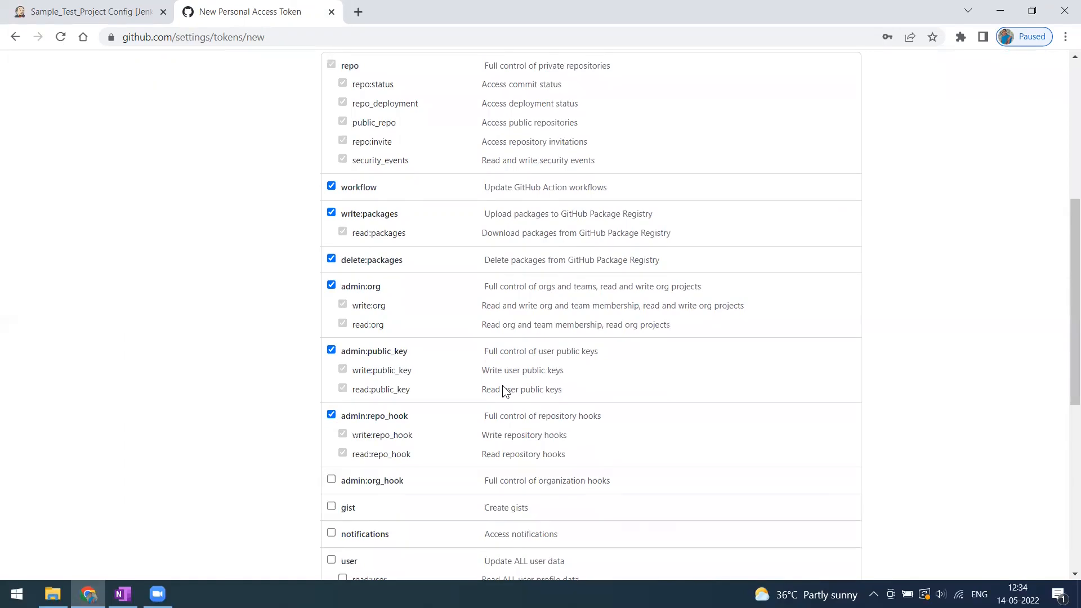
scroll(473, 382, down, 7)
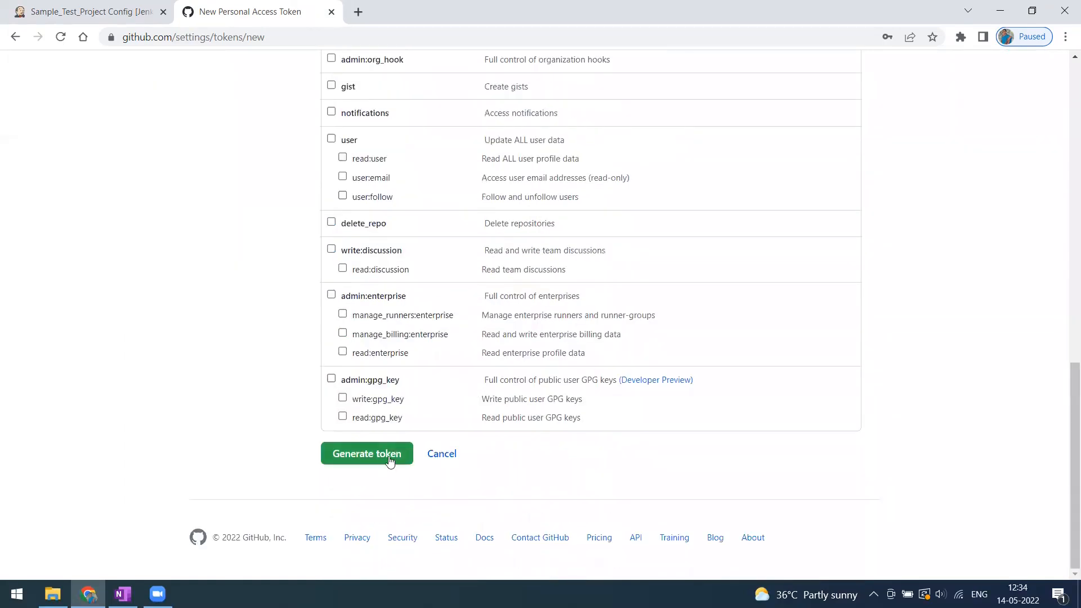
click(367, 453)
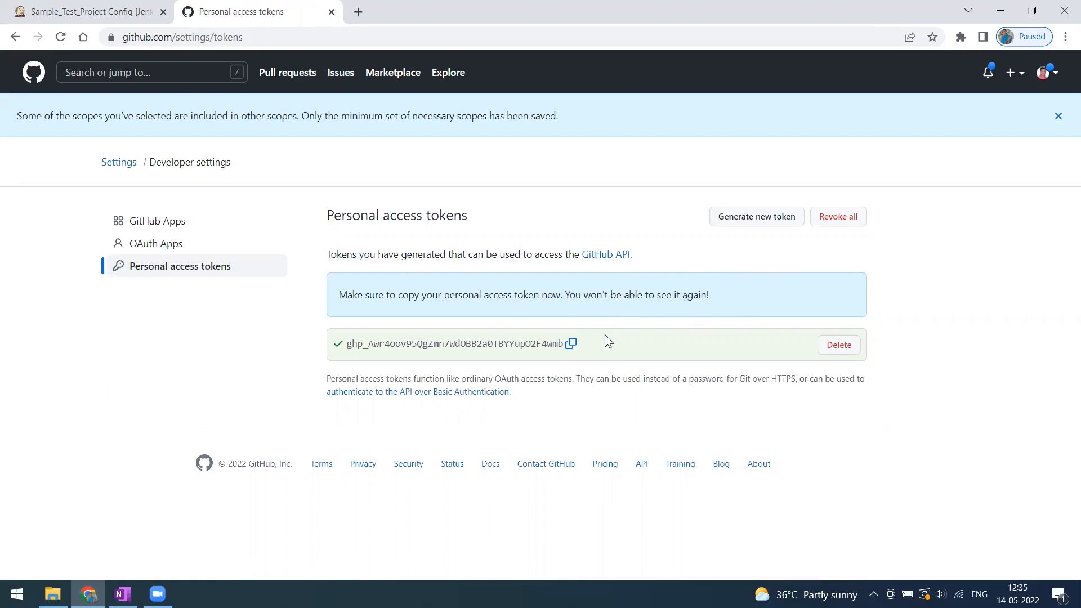
click(570, 345)
click(105, 16)
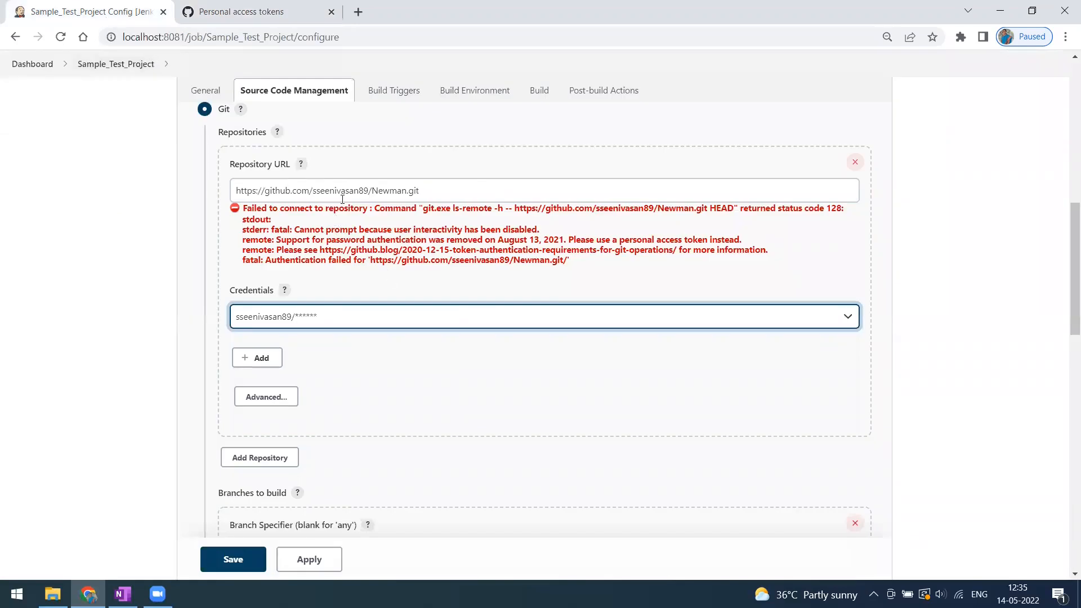
click(268, 194)
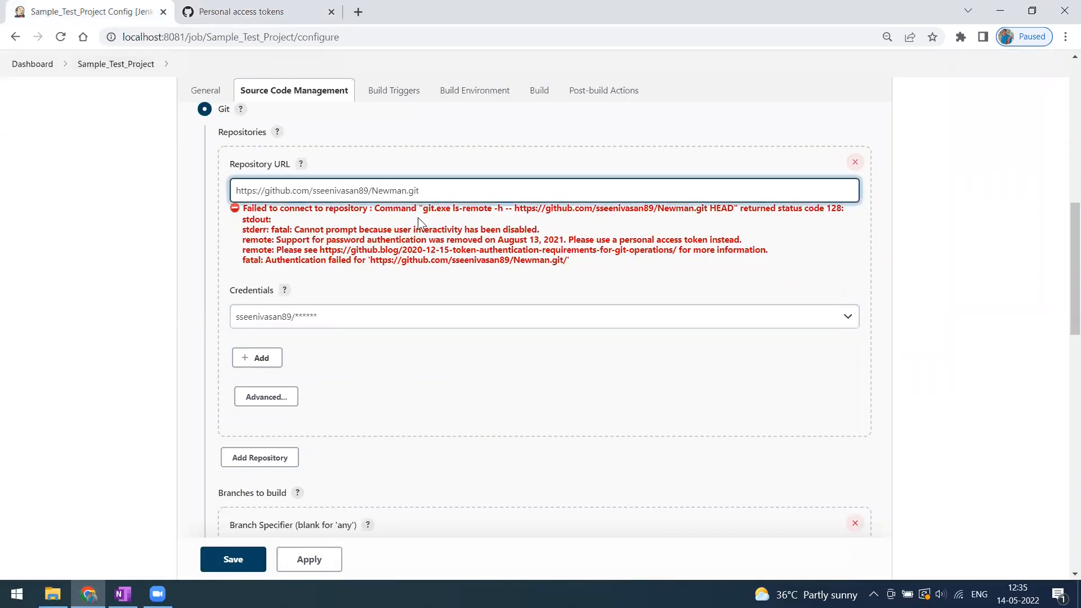
key(ctrl+v)
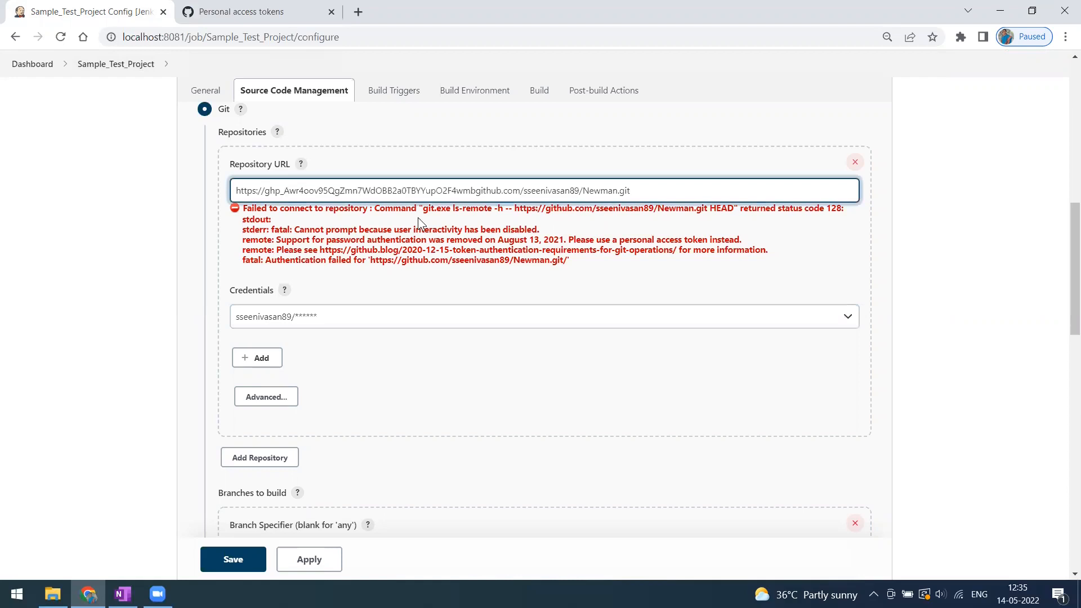
text(@)
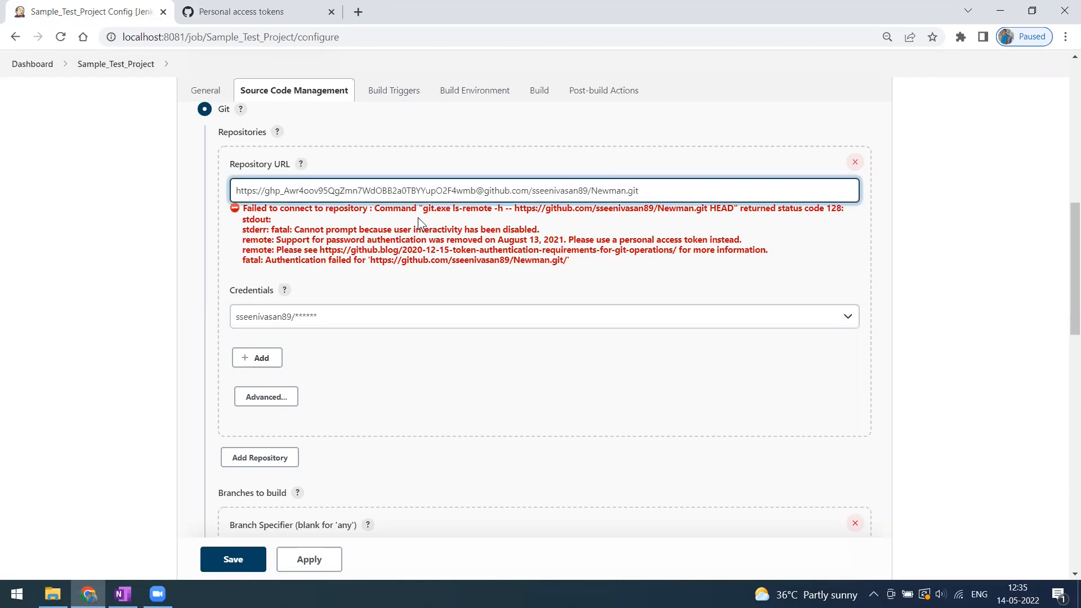
click(992, 313)
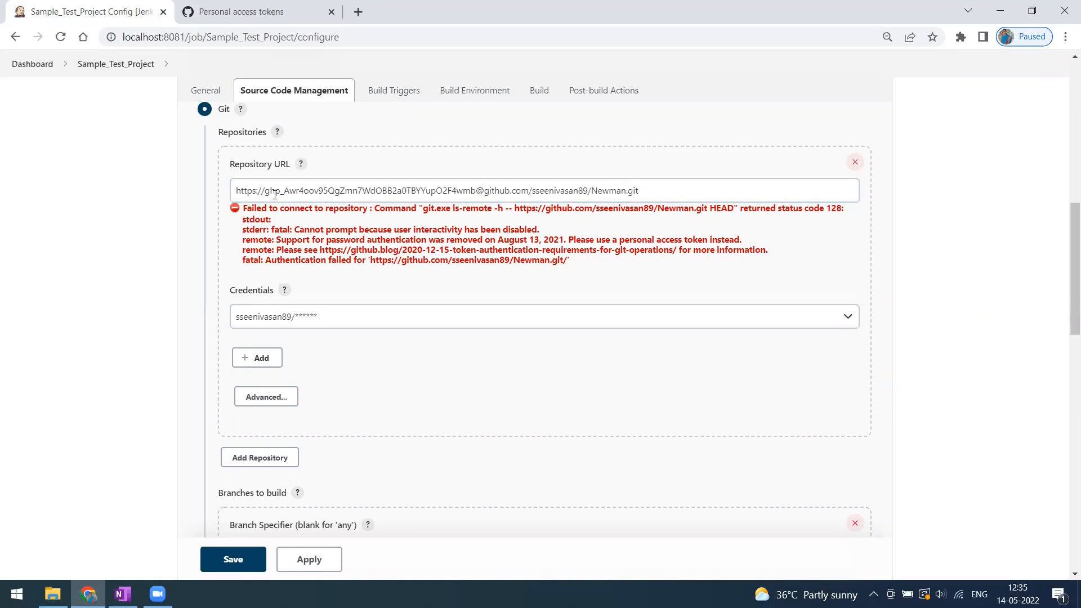
drag(265, 191, 523, 191)
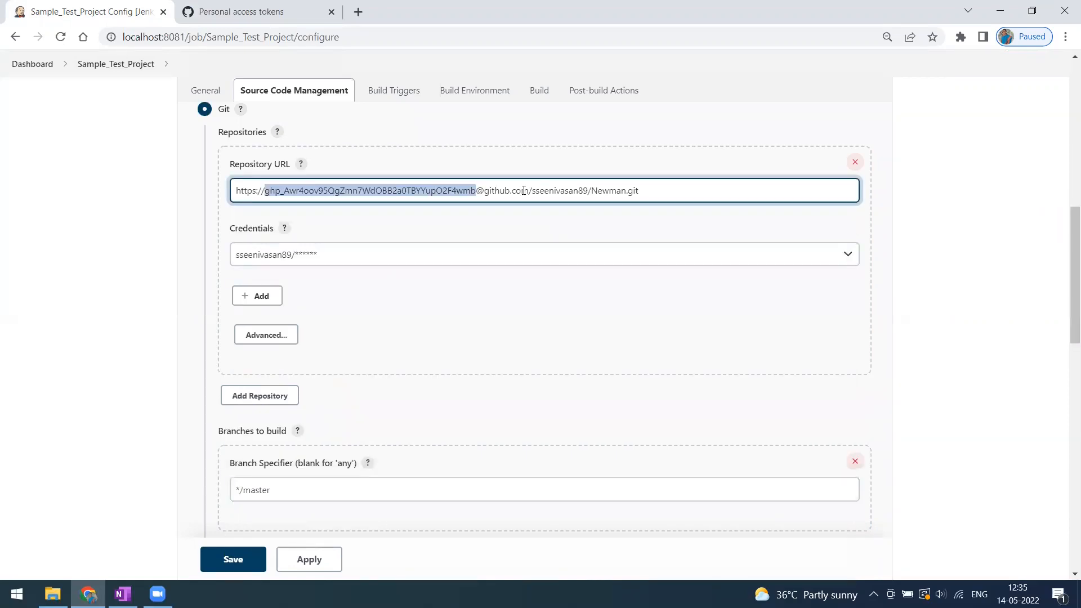
click(988, 251)
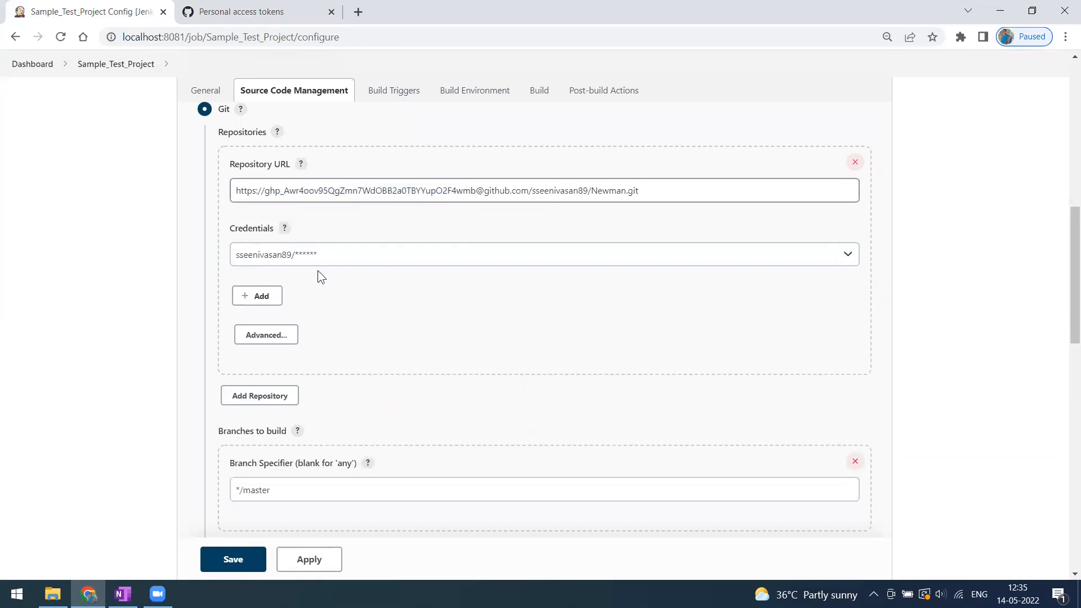
Set the Git credentials to '- none -', then apply and save the configuration.
click(356, 260)
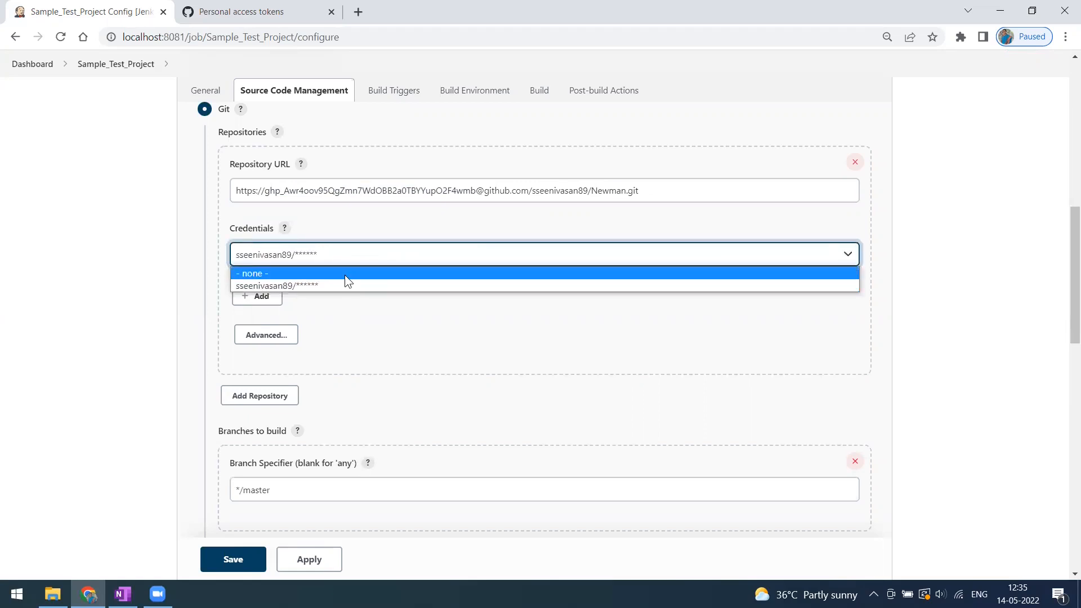
click(345, 275)
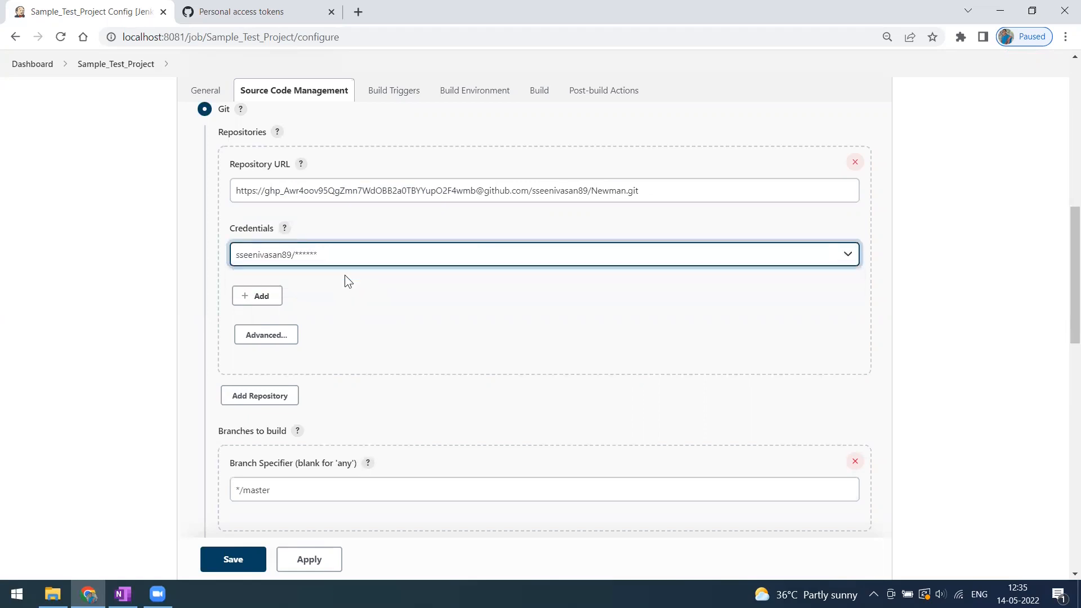
click(903, 271)
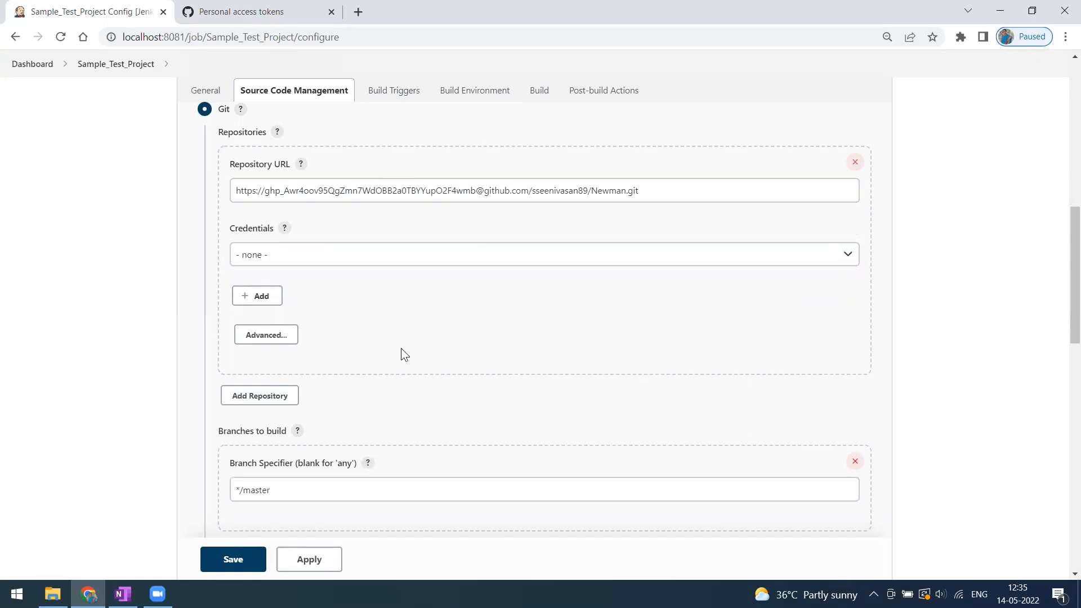
scroll(400, 348, down, 15)
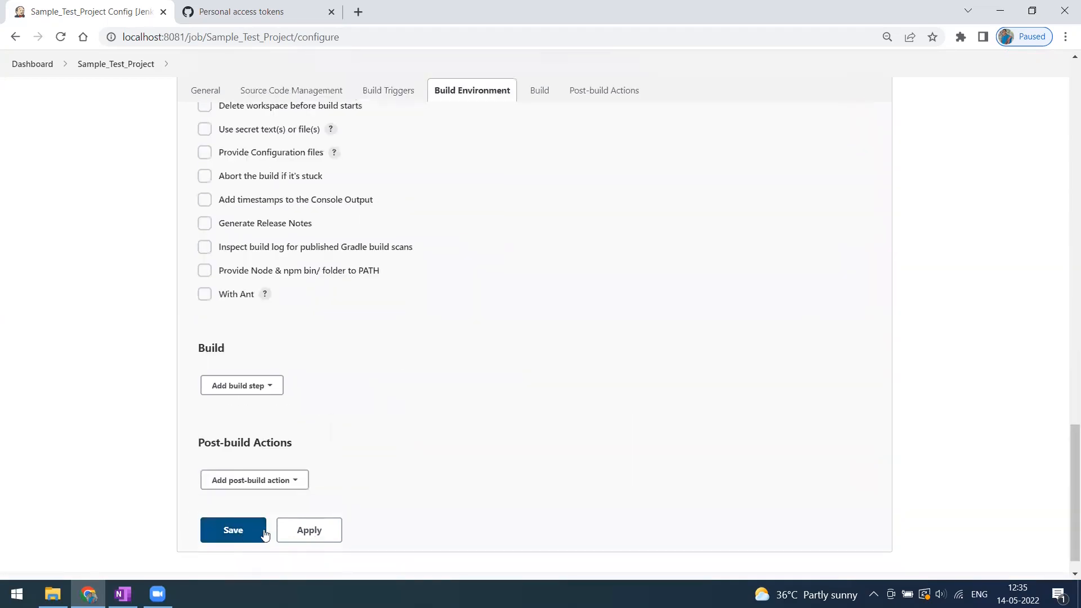
click(298, 530)
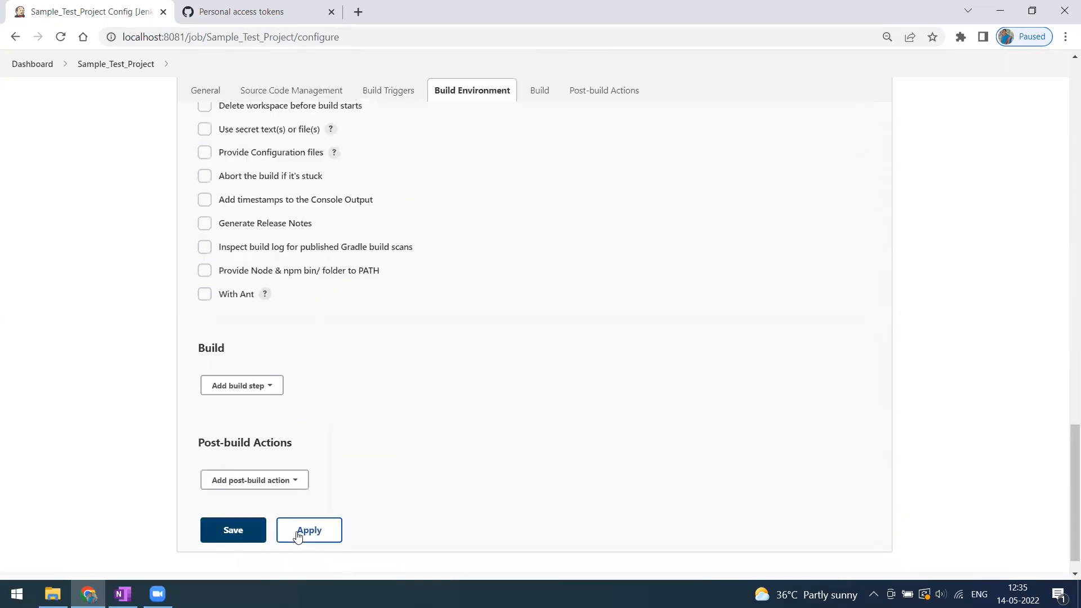
click(241, 539)
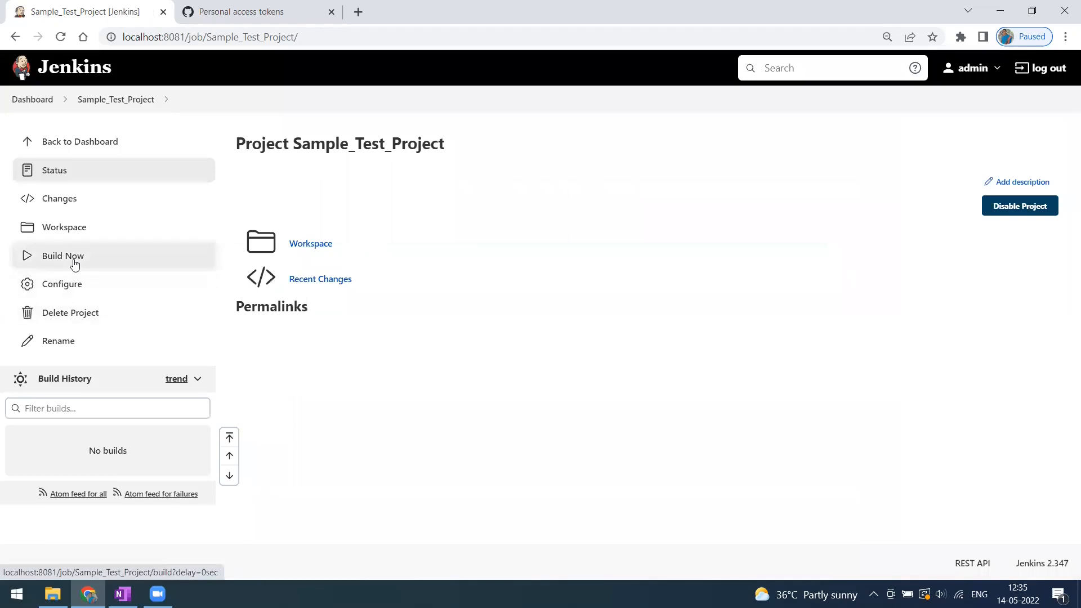
Run a build and confirm build #1's console output ends in SUCCESS, then return to the project.
click(74, 264)
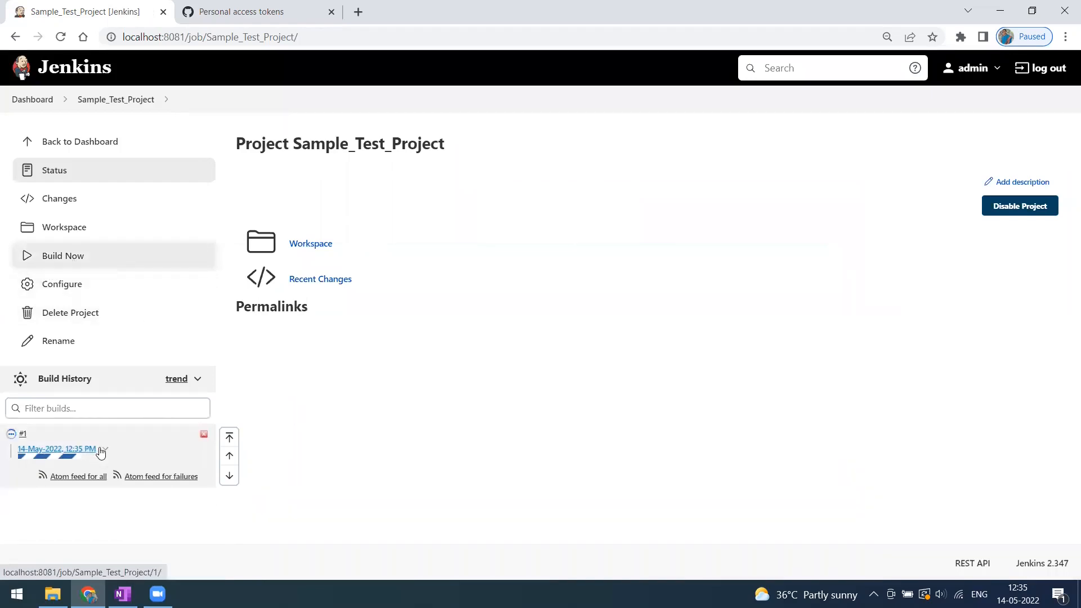
click(102, 450)
click(56, 488)
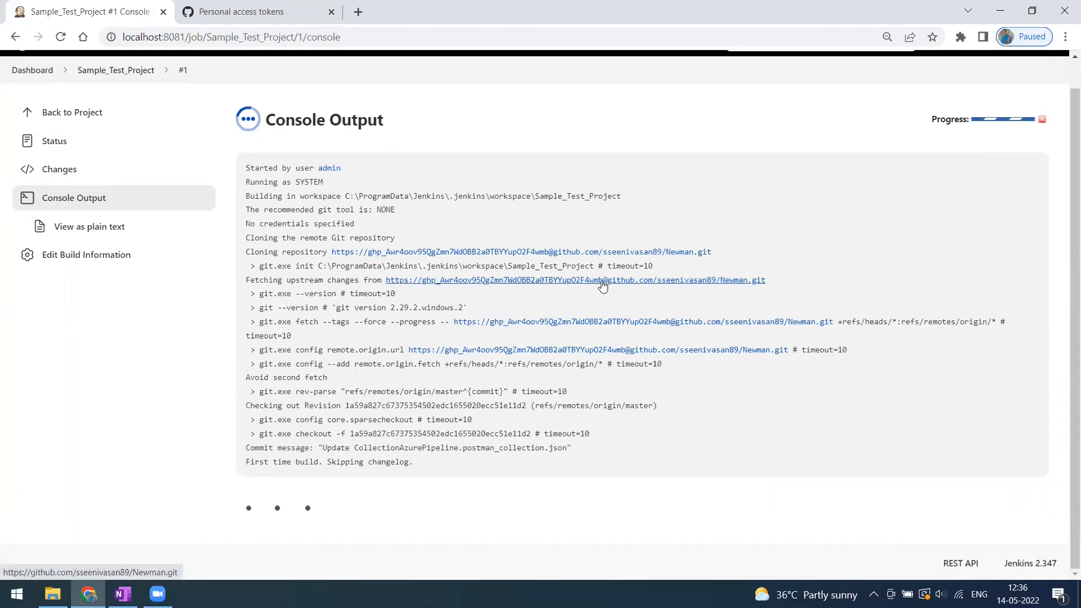
click(243, 13)
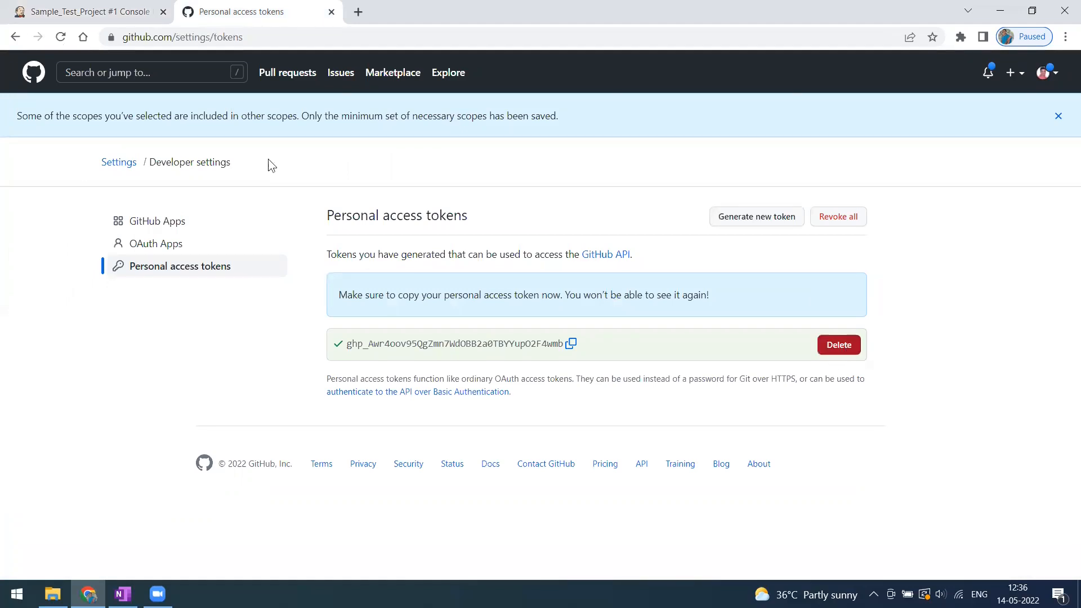
click(116, 11)
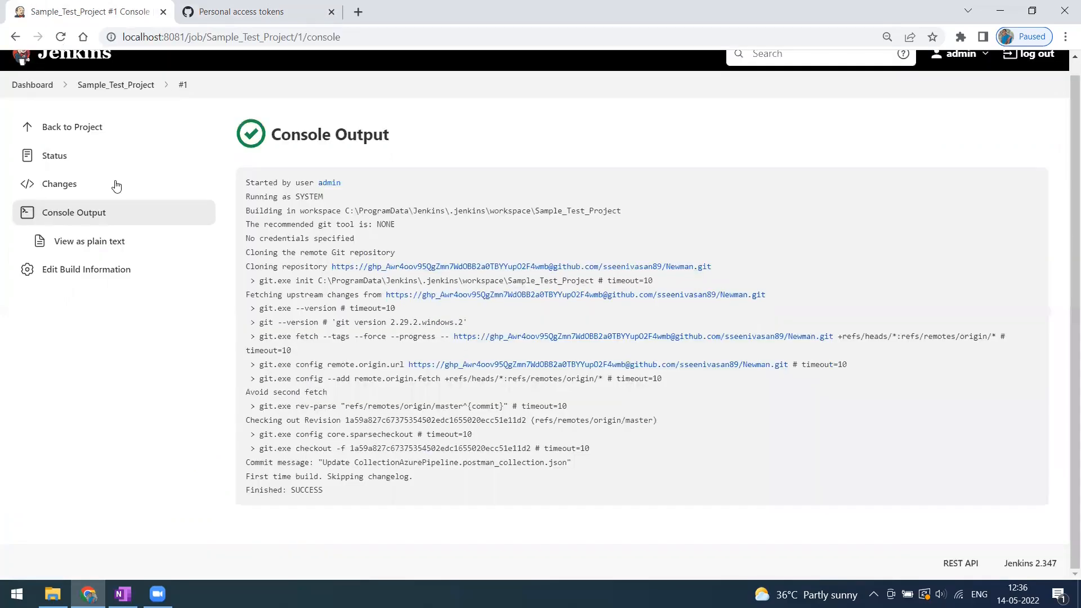
click(141, 128)
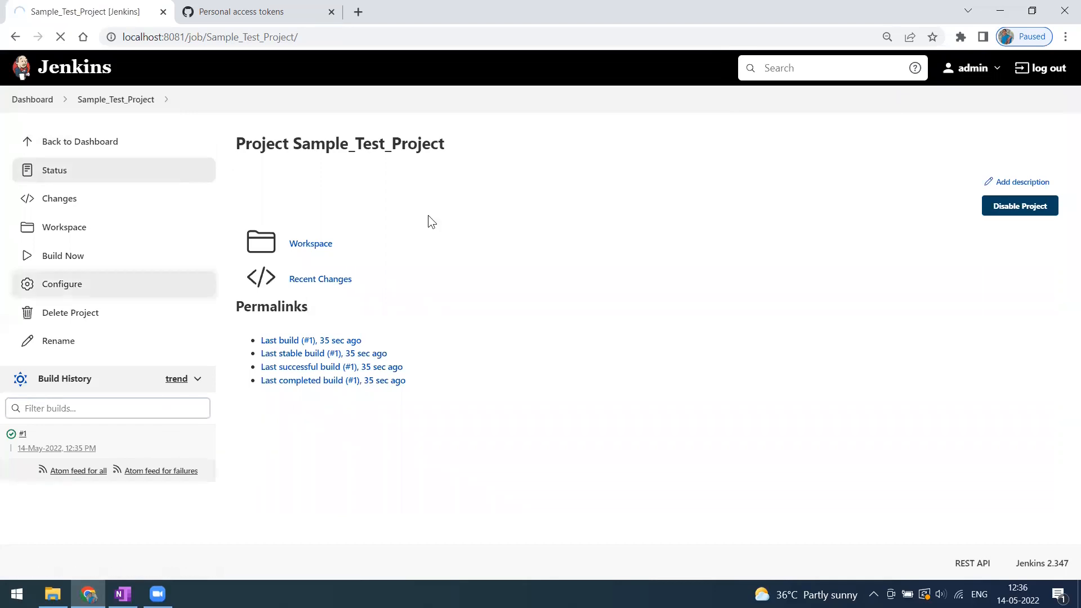
Open the project configuration and copy the newman run command from the notes.
click(62, 284)
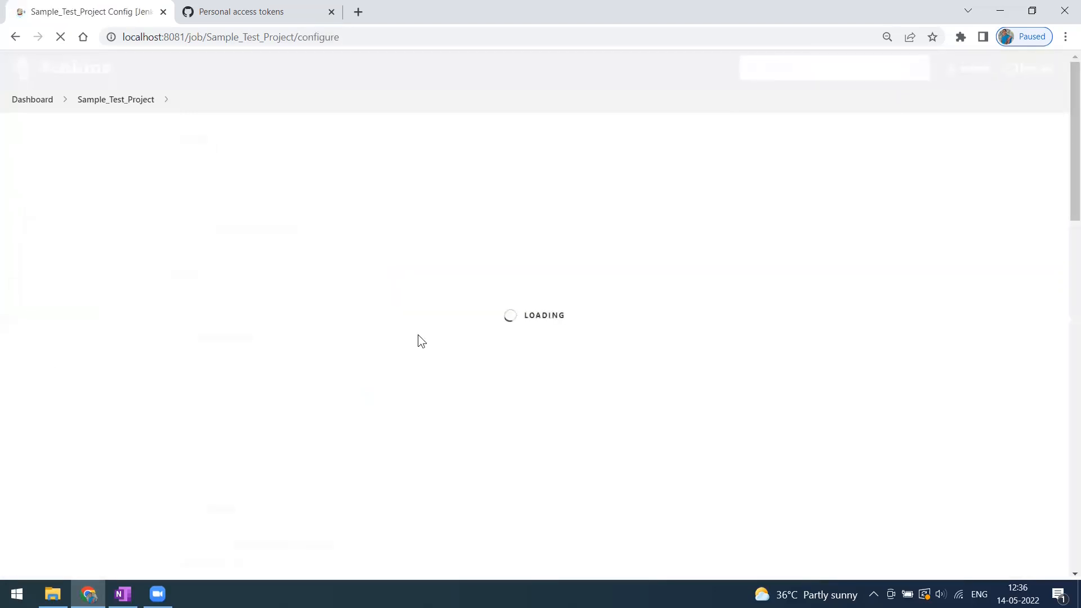
click(123, 594)
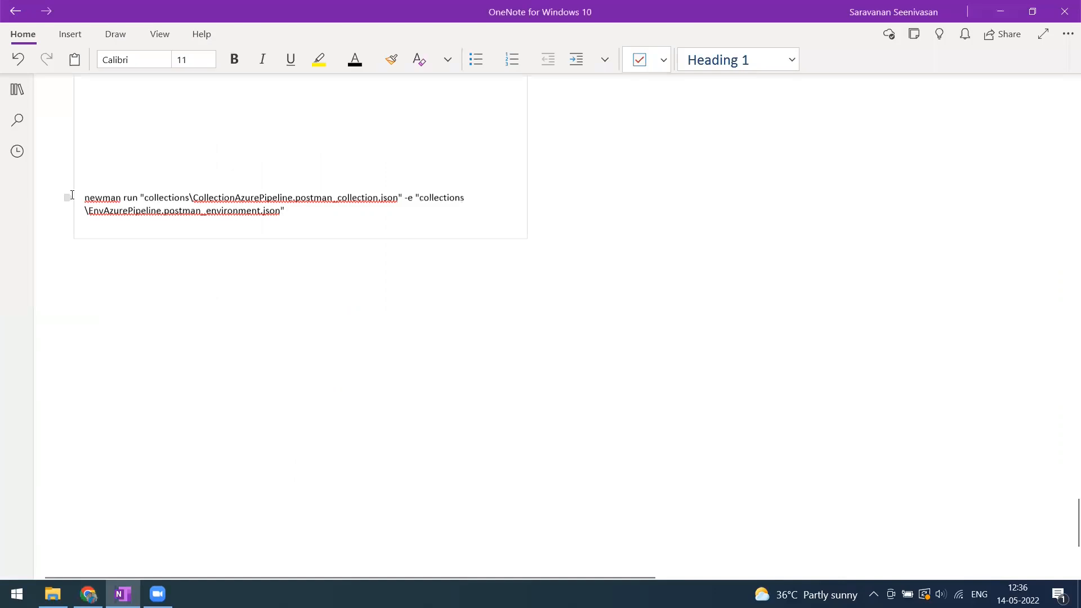
key(ctrl+a)
key(alt+Tab)
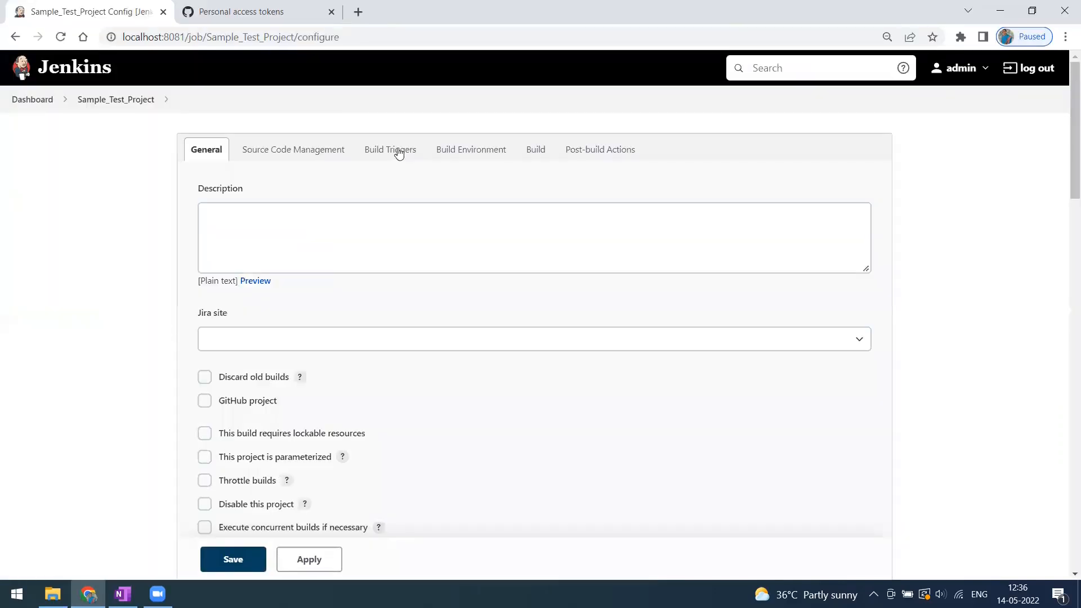
Enable Node & npm on PATH, add an Execute Windows batch command step with the newman command, and save.
scroll(341, 360, down, 10)
scroll(349, 339, down, 13)
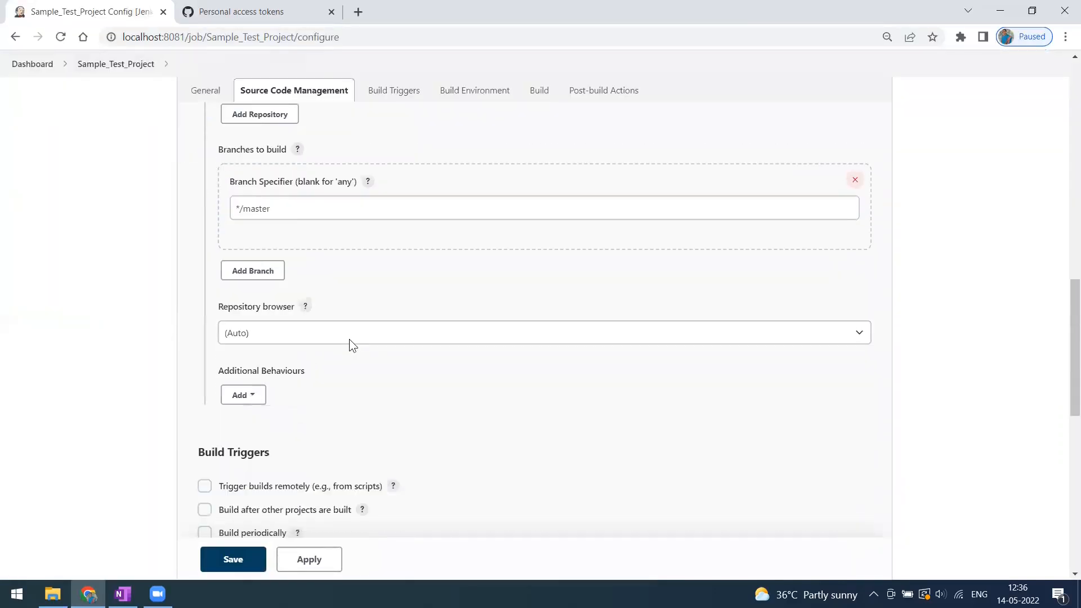
click(320, 416)
scroll(296, 408, down, 6)
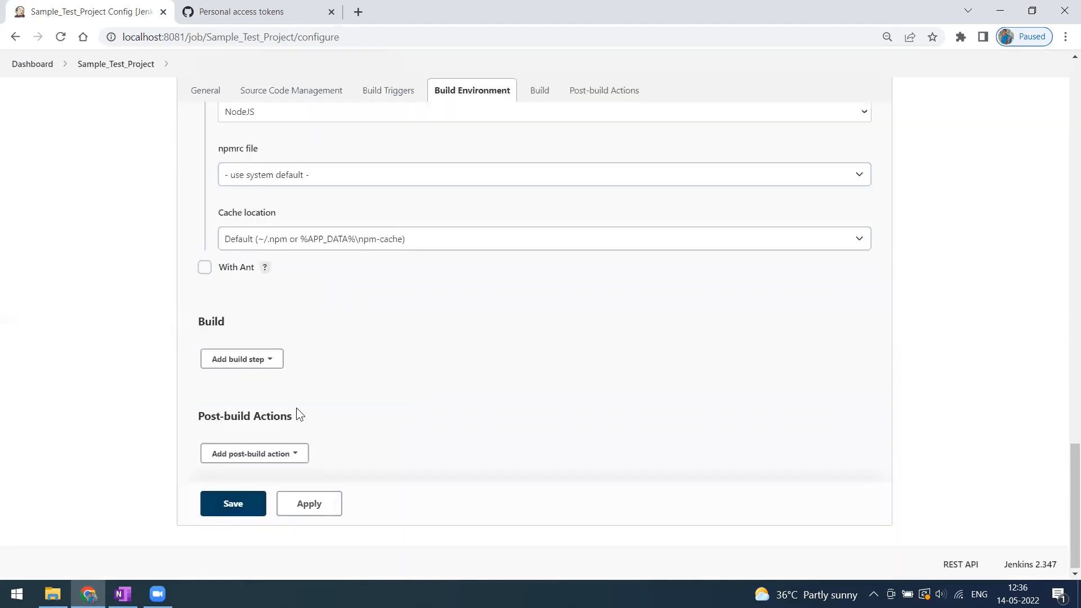
click(276, 362)
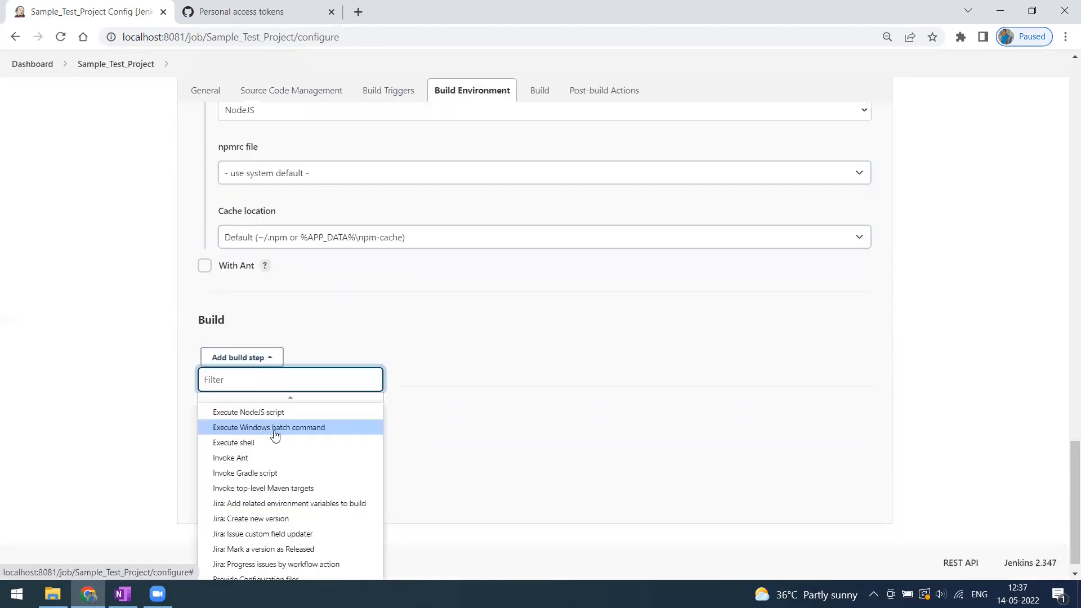
click(301, 430)
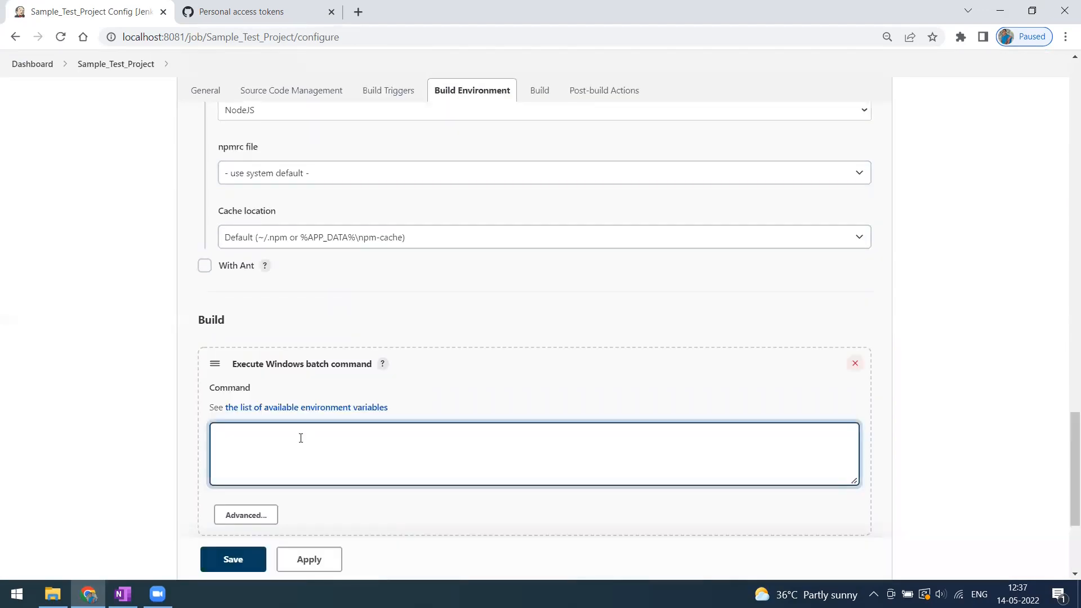
key(ctrl+v)
scroll(301, 438, down, 2)
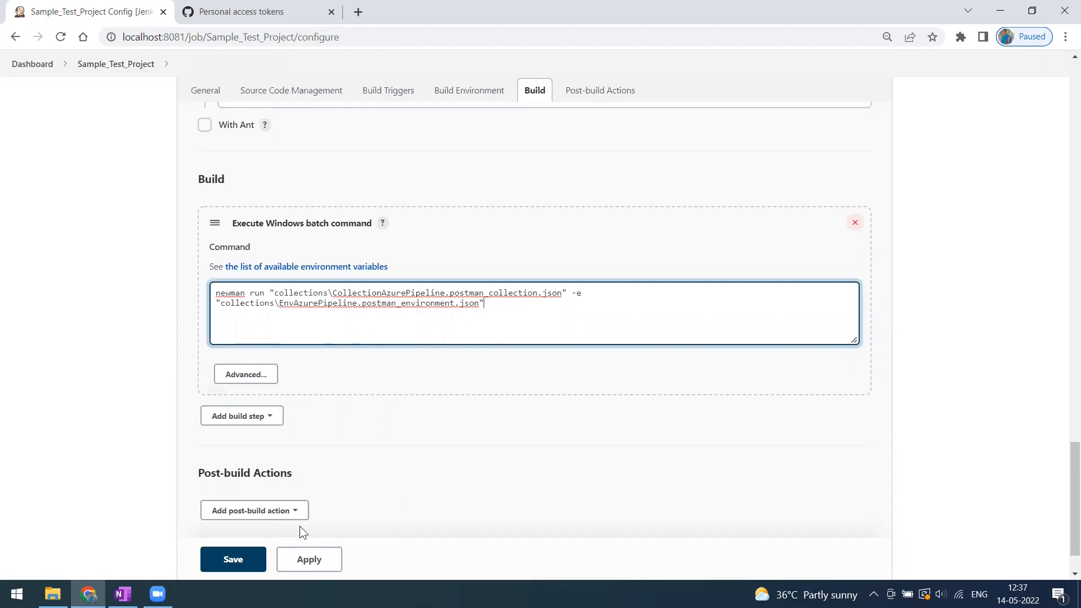
click(241, 562)
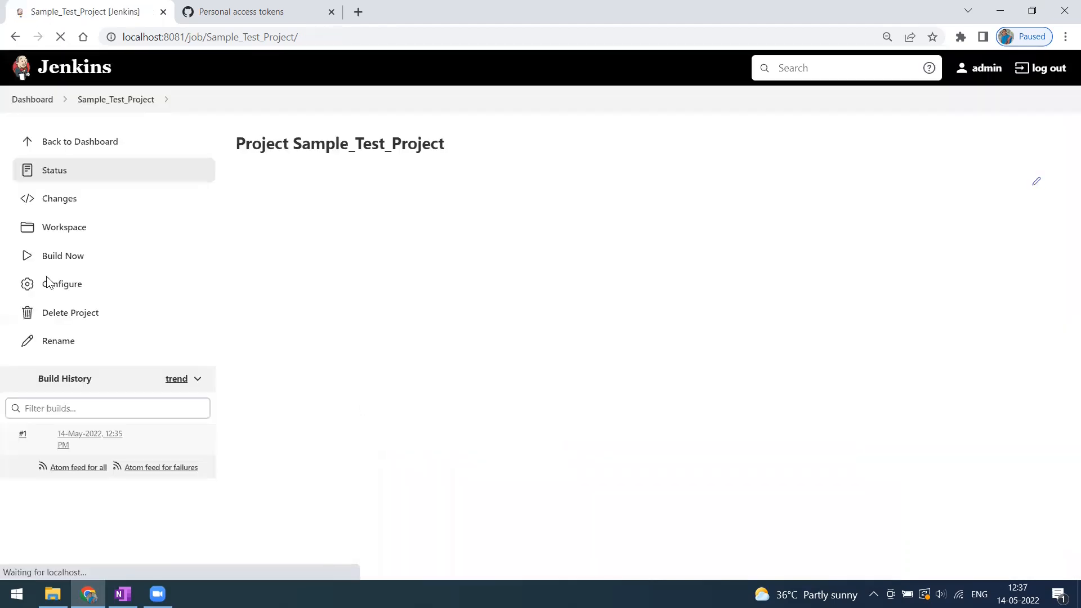
Start a build, cancel the queued build #3, and open build #2's console output.
click(71, 262)
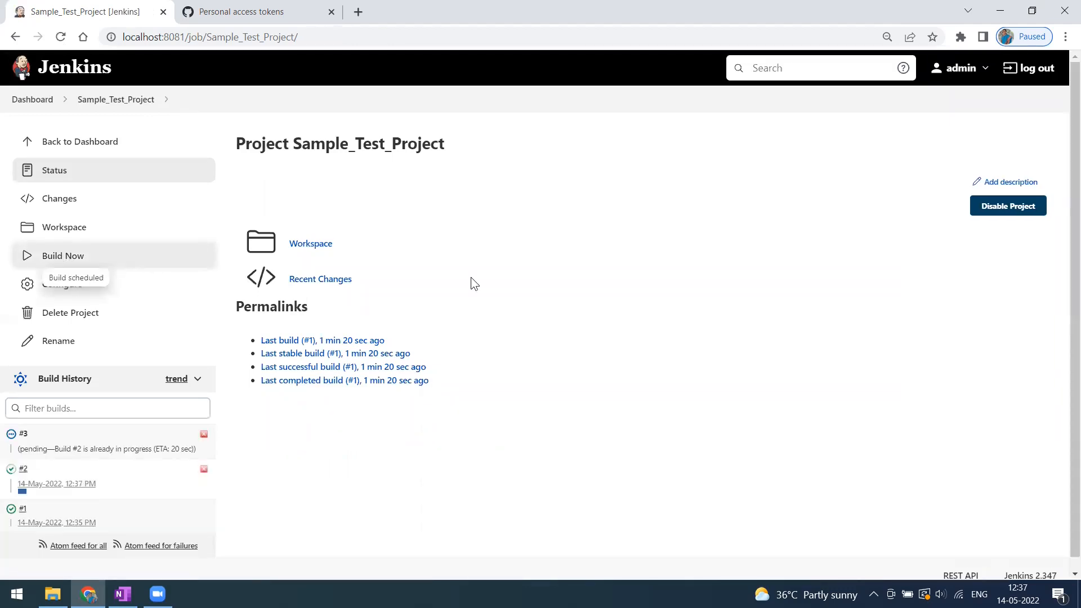
click(204, 438)
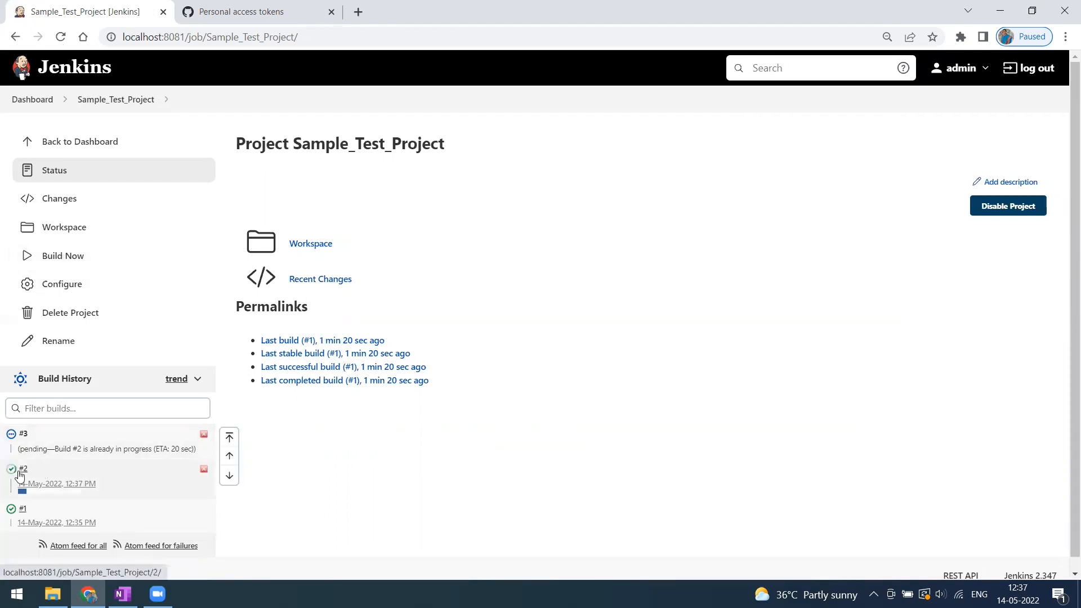
click(25, 434)
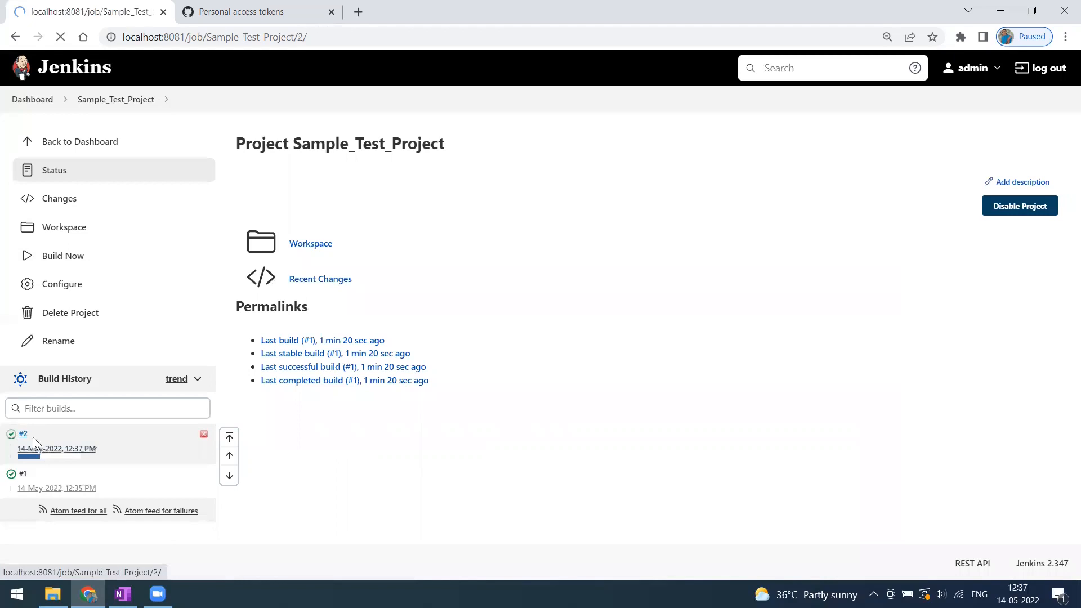
click(86, 231)
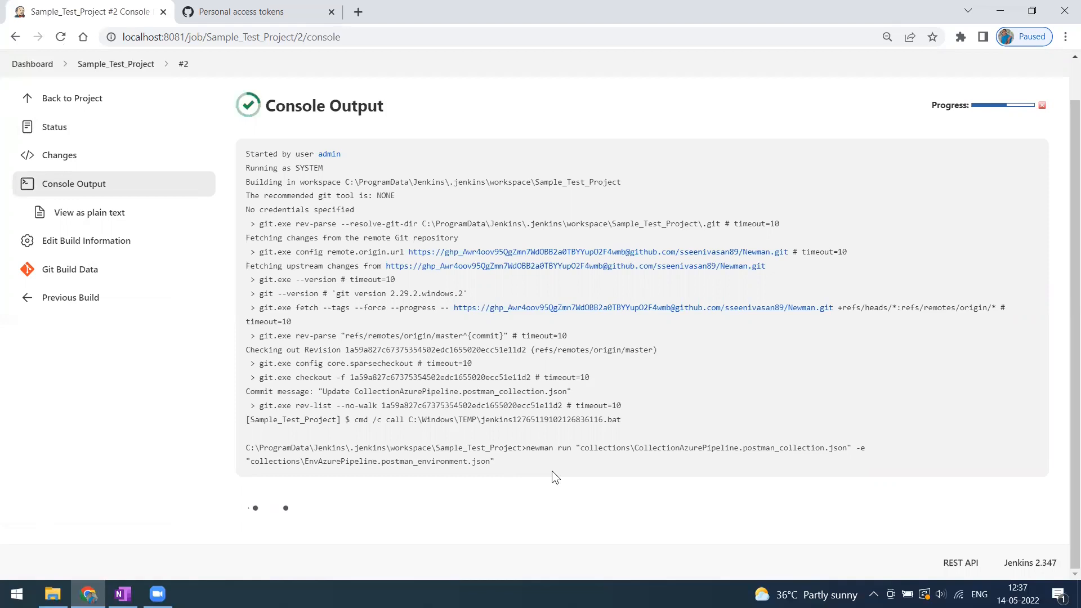
Review build #2's newman results (3 requests, 3 assertions, 0 failures), then return to the project page.
scroll(492, 480, up, 2)
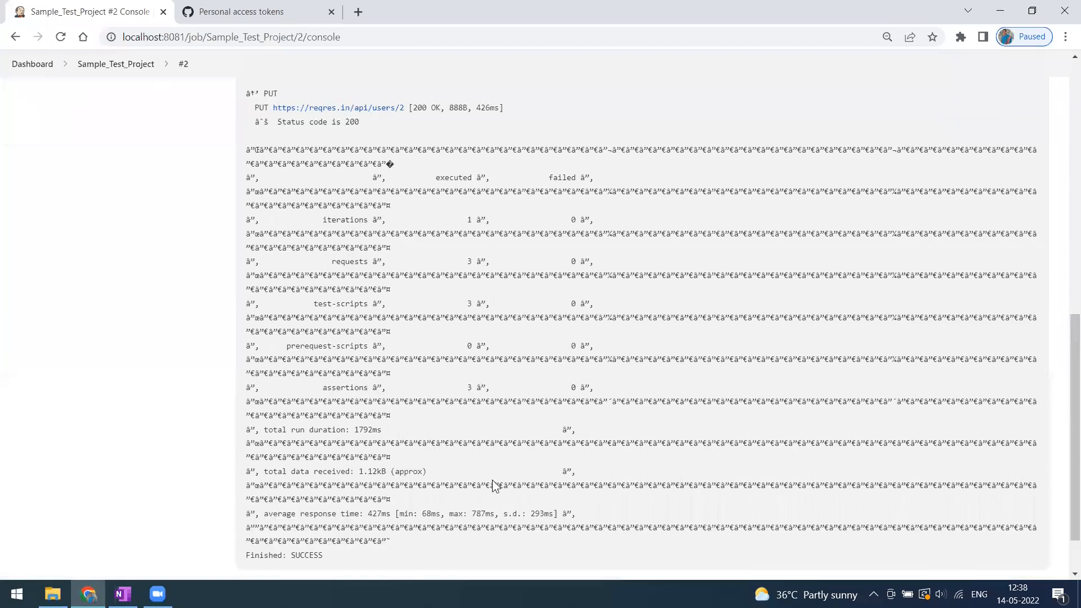
scroll(493, 483, up, 5)
scroll(301, 274, up, 1)
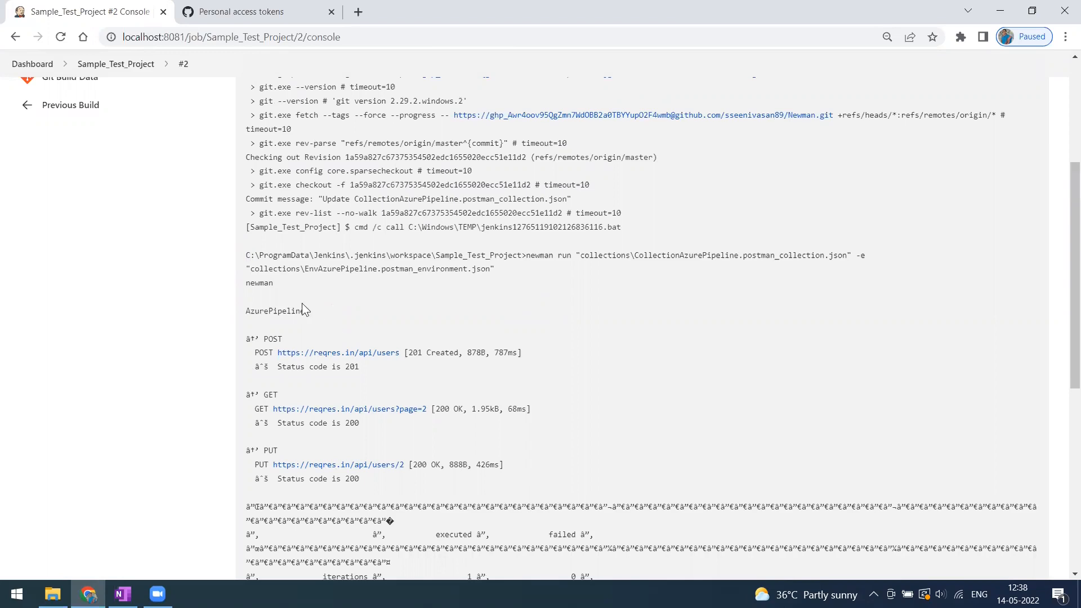
scroll(331, 343, down, 3)
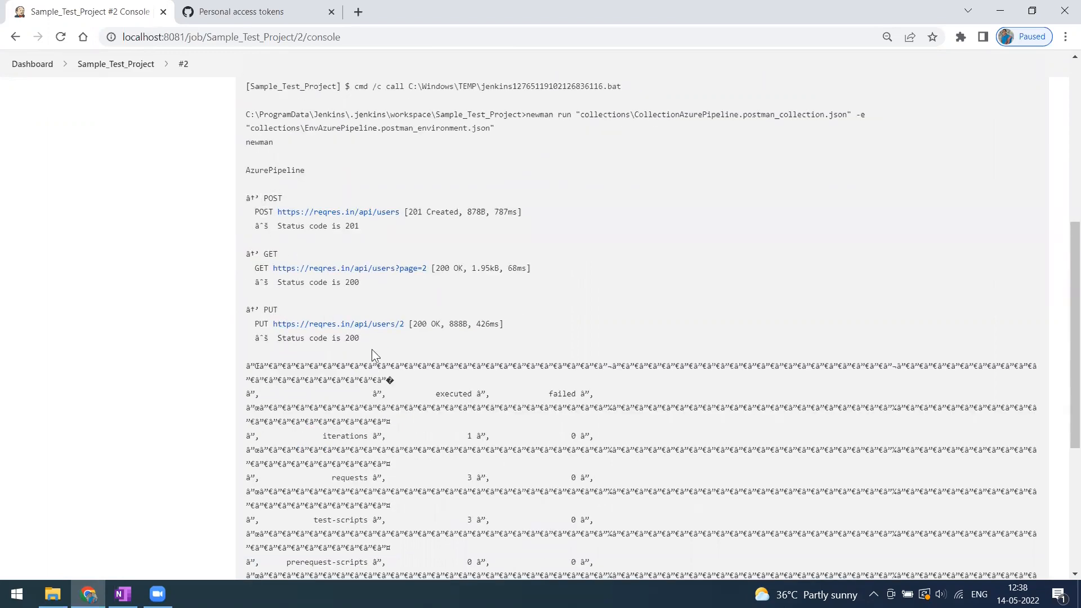
scroll(385, 378, down, 3)
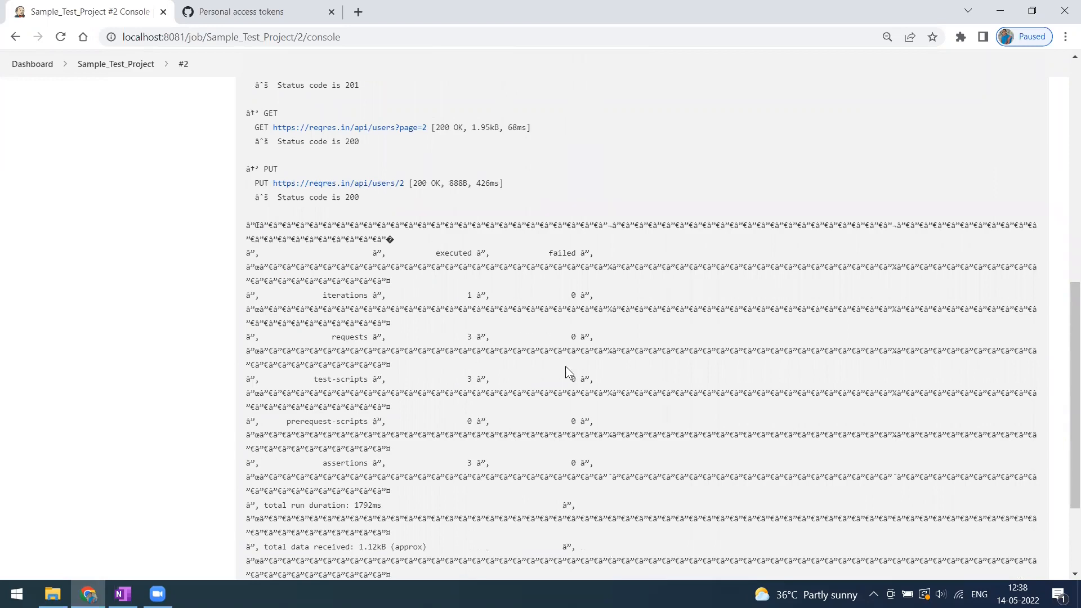
scroll(558, 412, down, 3)
scroll(548, 416, up, 11)
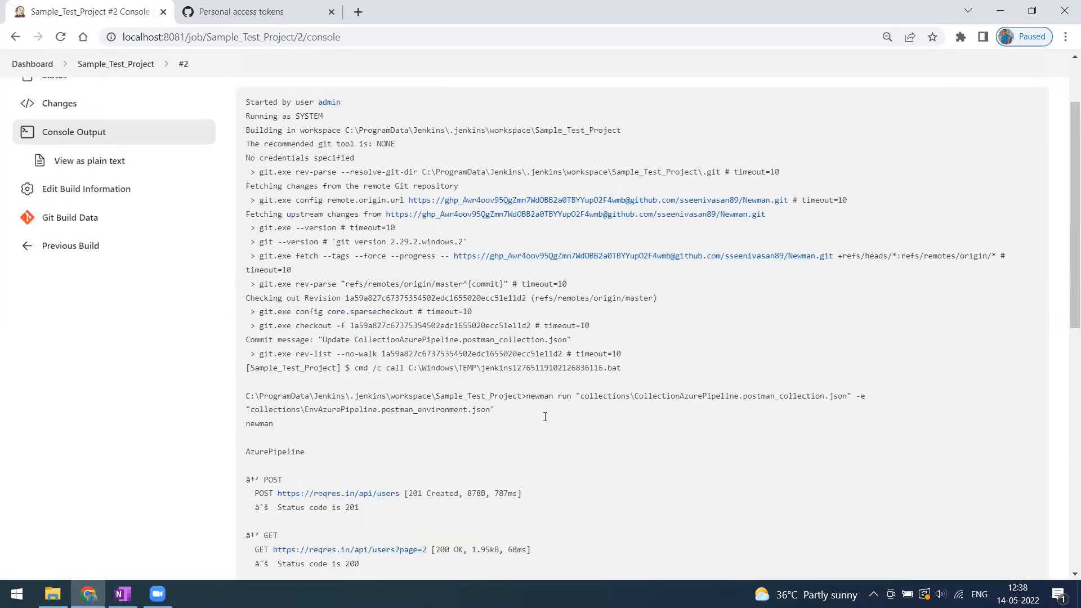
scroll(53, 227, up, 5)
scroll(430, 412, down, 13)
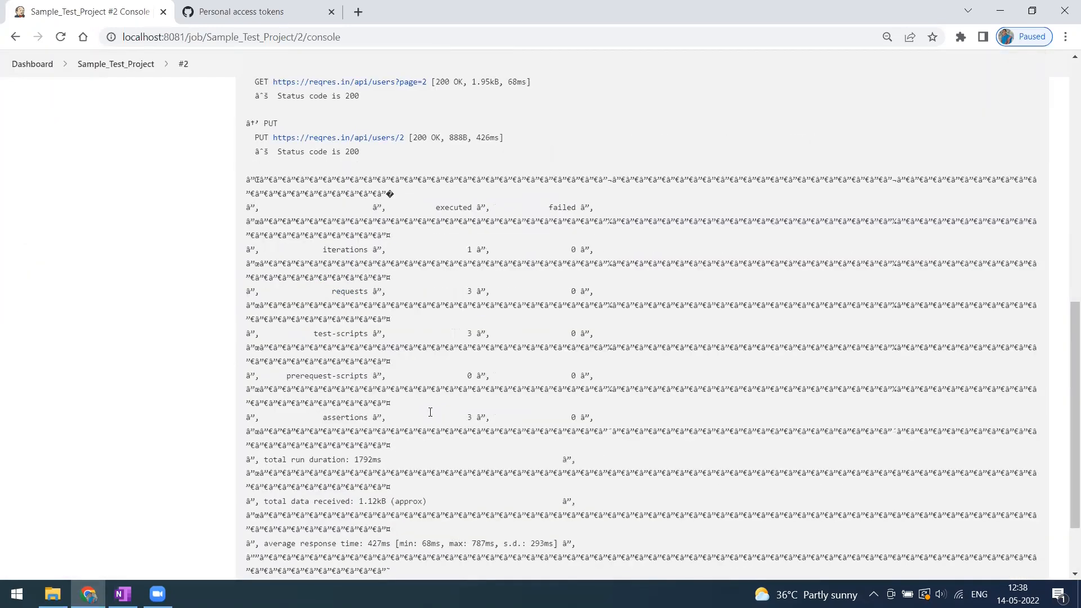
scroll(133, 221, up, 15)
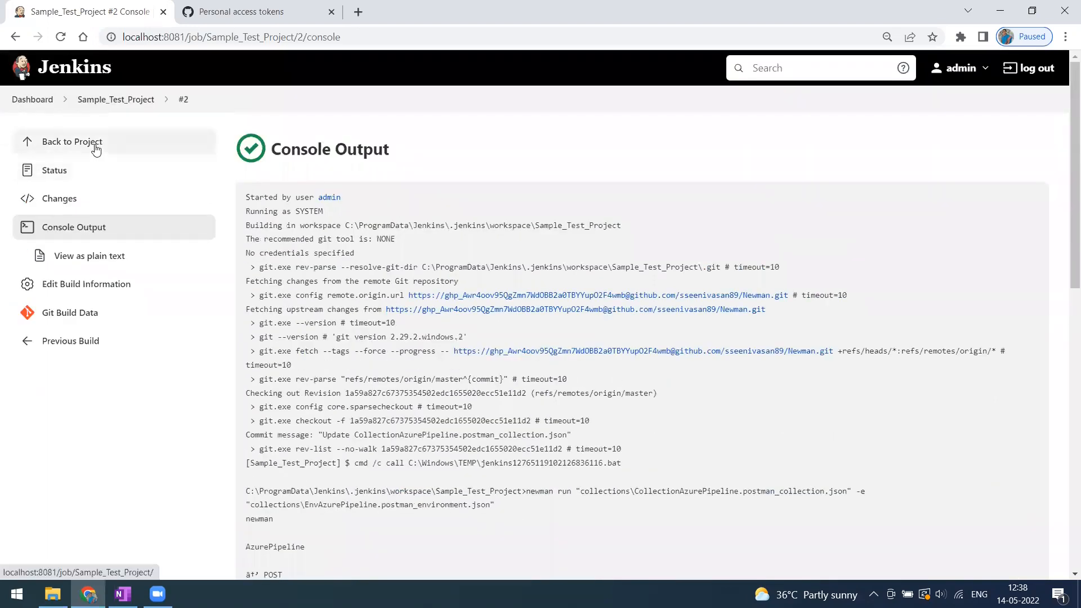
click(95, 145)
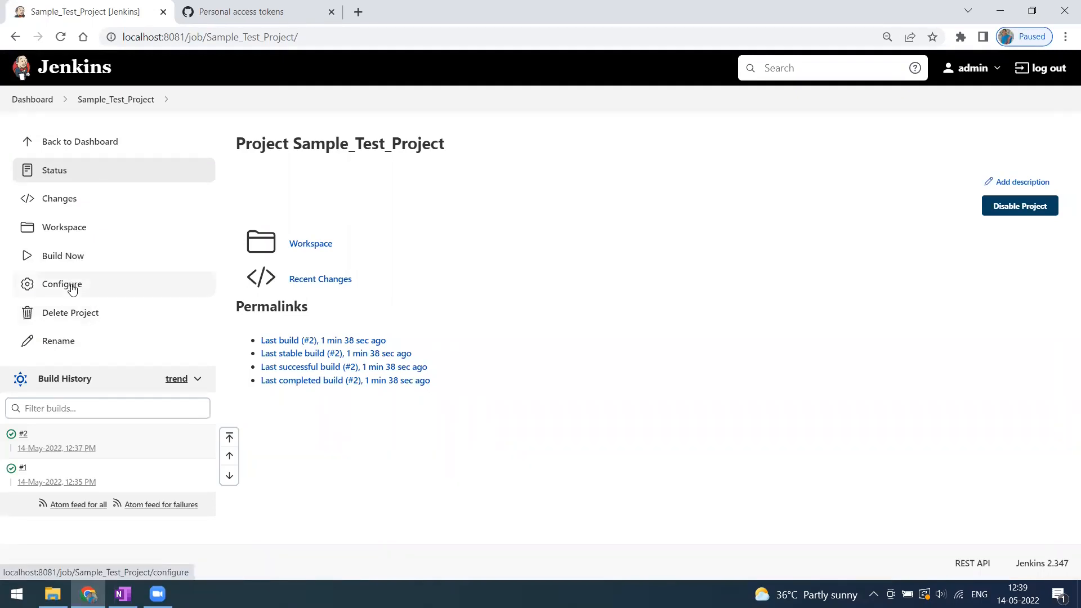
Append --disable-unicode to the Newman Execute Windows batch command and save the job configuration.
click(72, 289)
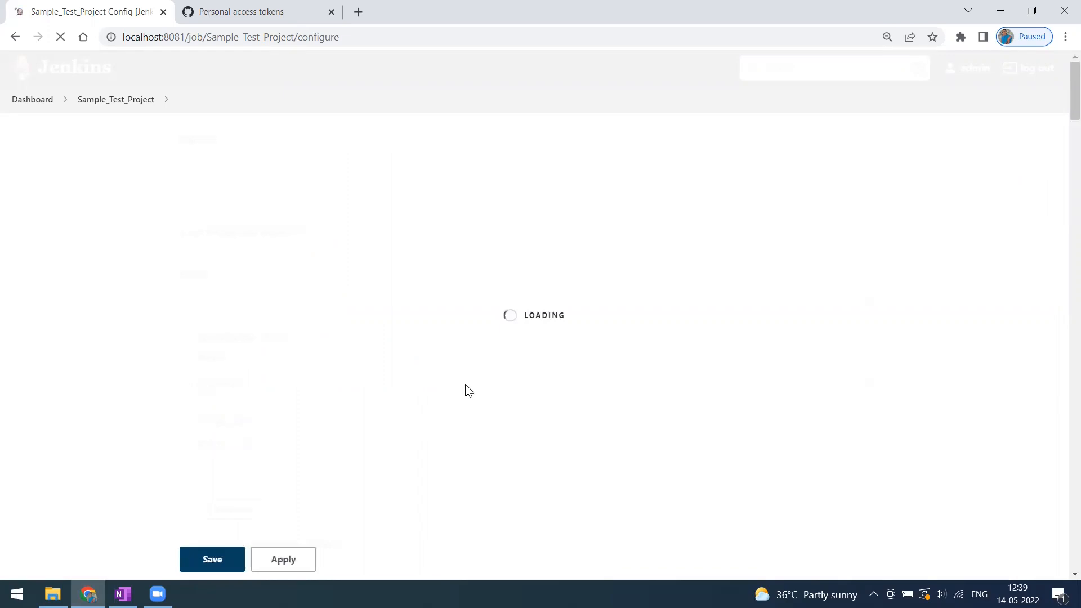
scroll(447, 445, down, 12)
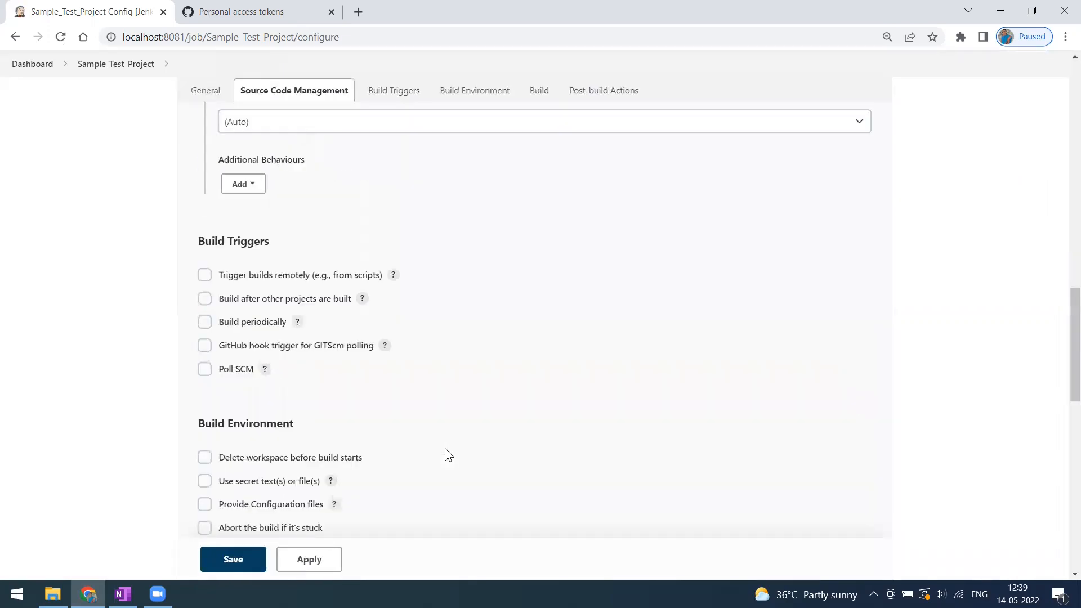
scroll(444, 451, down, 5)
scroll(373, 458, down, 6)
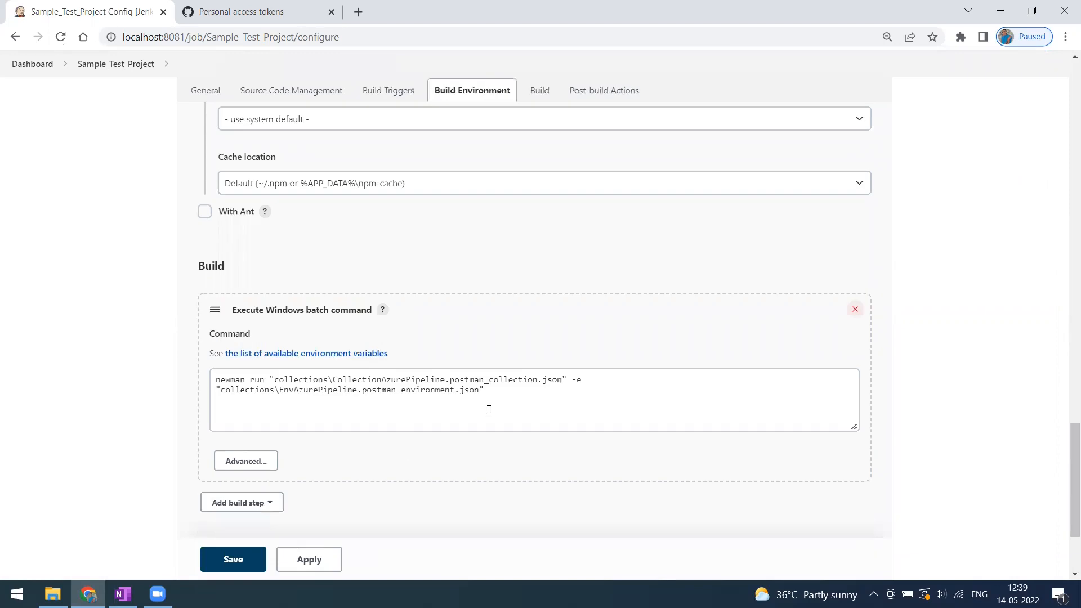
click(501, 388)
click(500, 387)
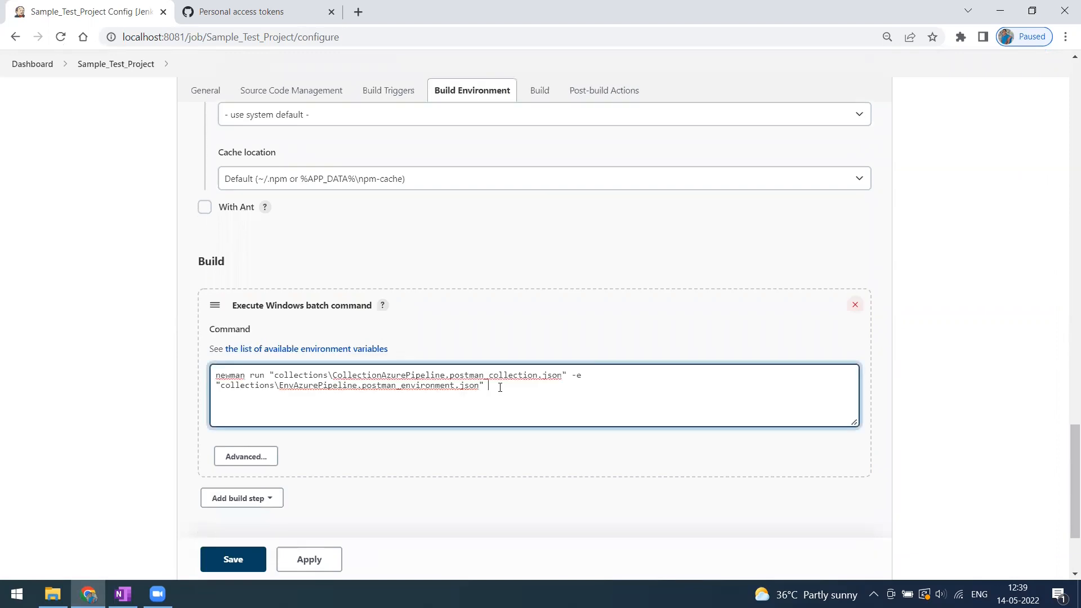
text(--di)
text(sable)
text(-)
text(unoc)
key(BackSpace)
key(BackSpace)
text(icode)
scroll(385, 476, down, 1)
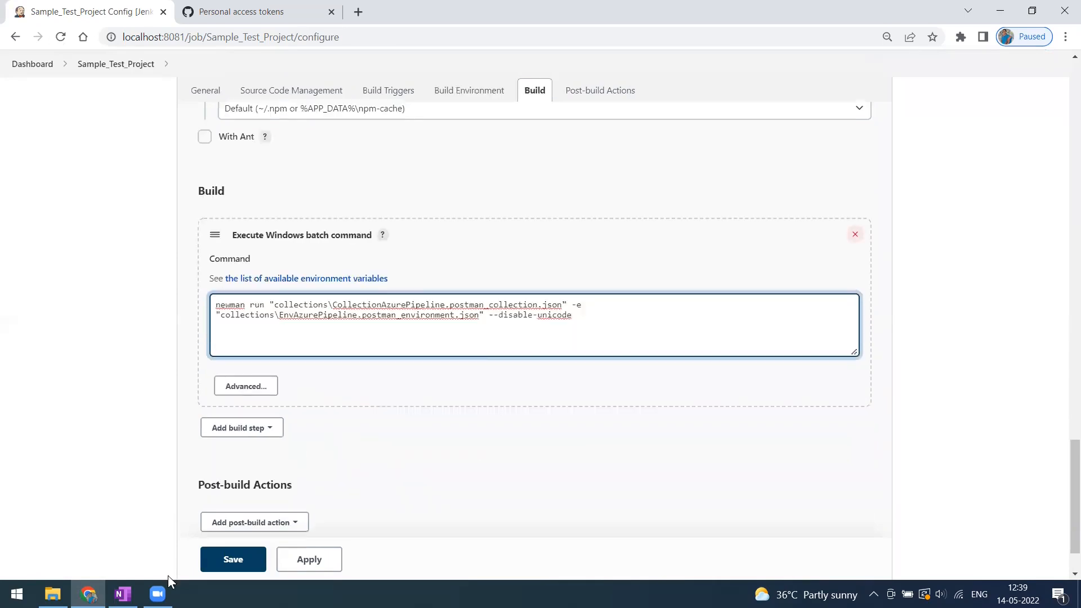
click(234, 569)
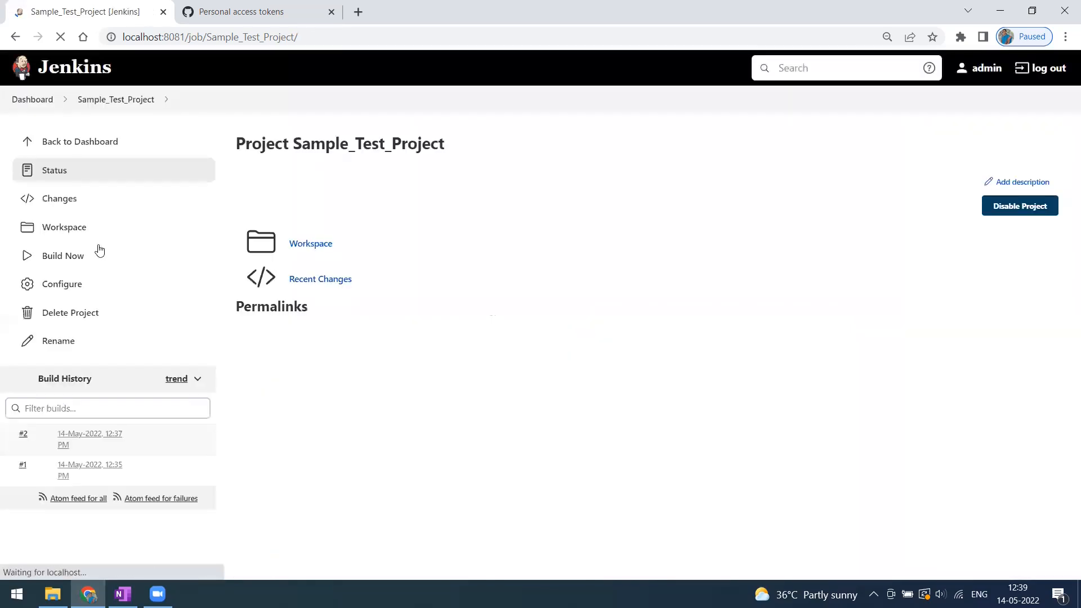
Run build #3 and open its console output.
click(66, 261)
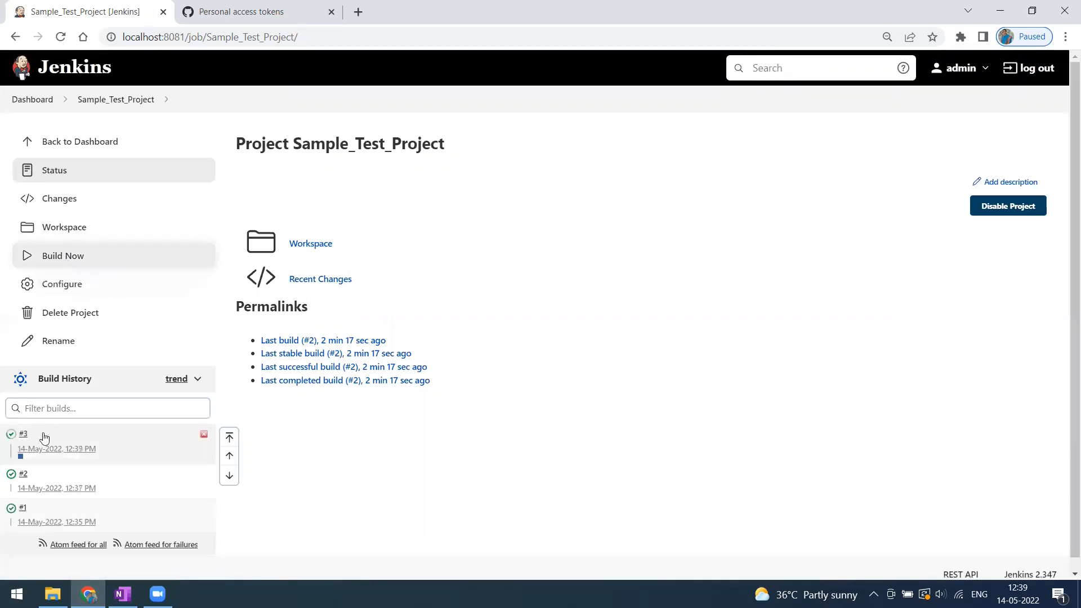
click(45, 435)
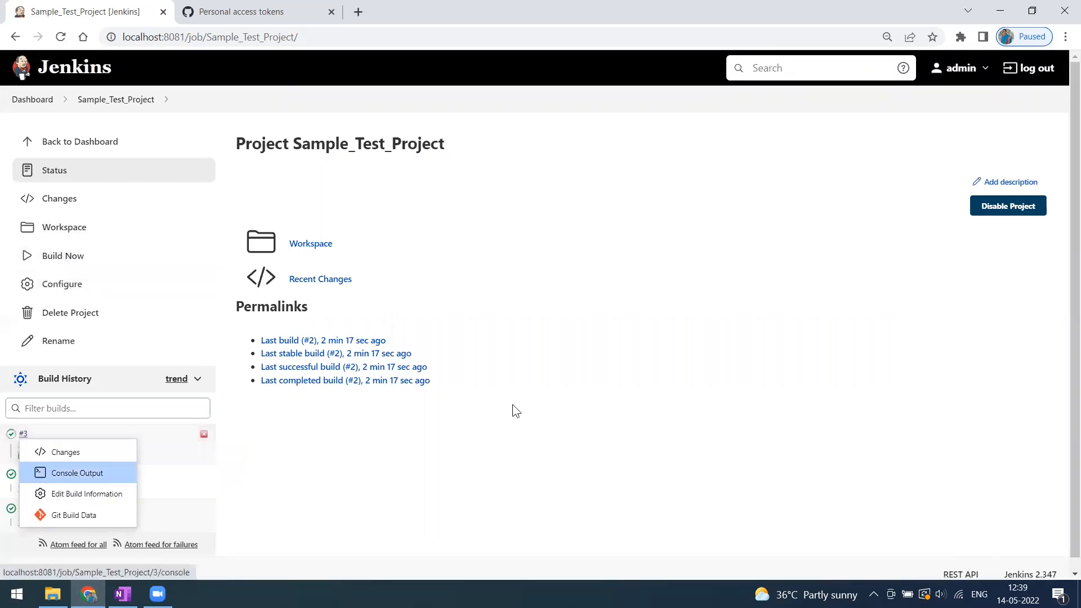
key(Return)
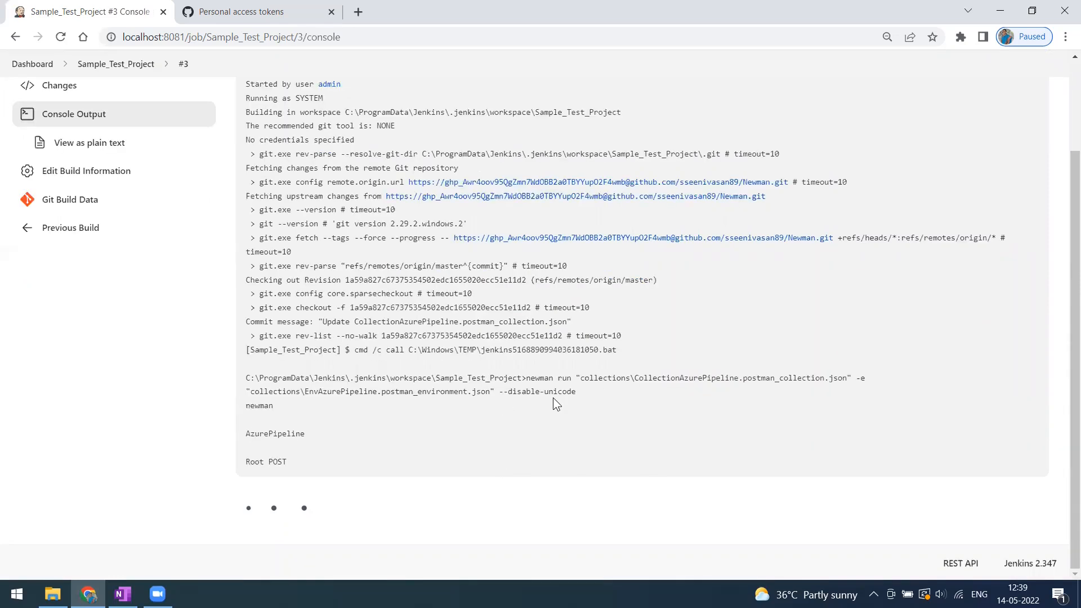
Review the clean Newman summary table and --disable-unicode flag, then switch to the Jenkins folder.
scroll(577, 374, up, 2)
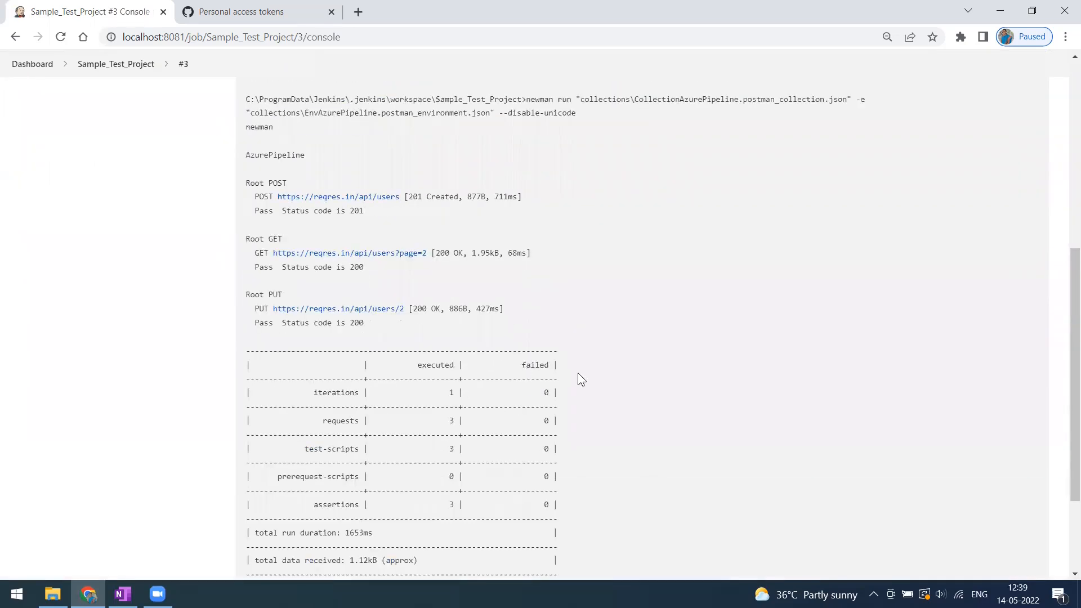
scroll(602, 376, up, 2)
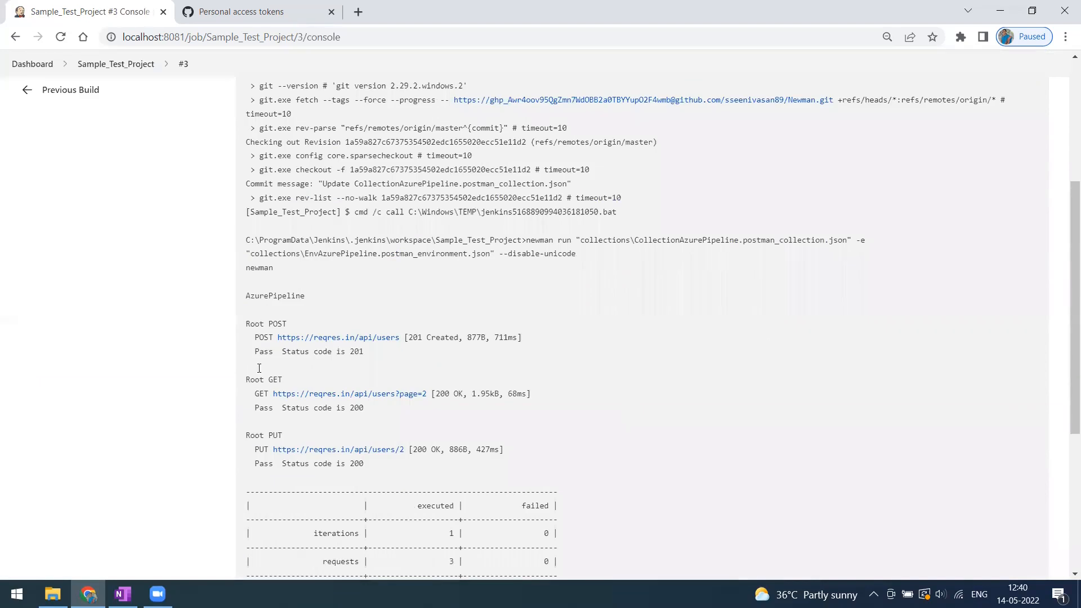
scroll(436, 485, down, 2)
drag(521, 567, 259, 365)
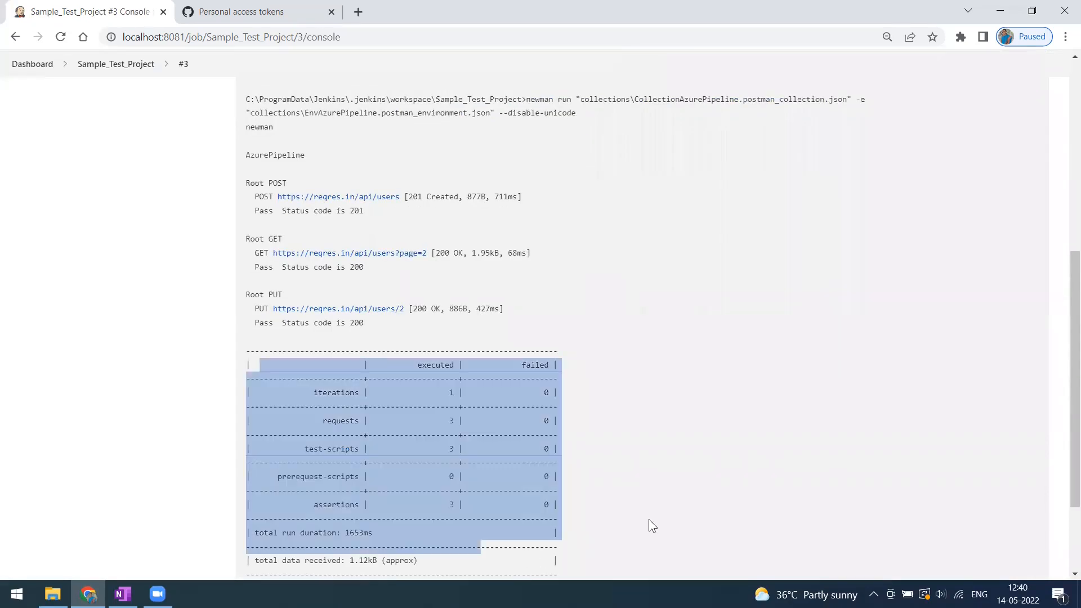
click(541, 352)
scroll(504, 340, up, 3)
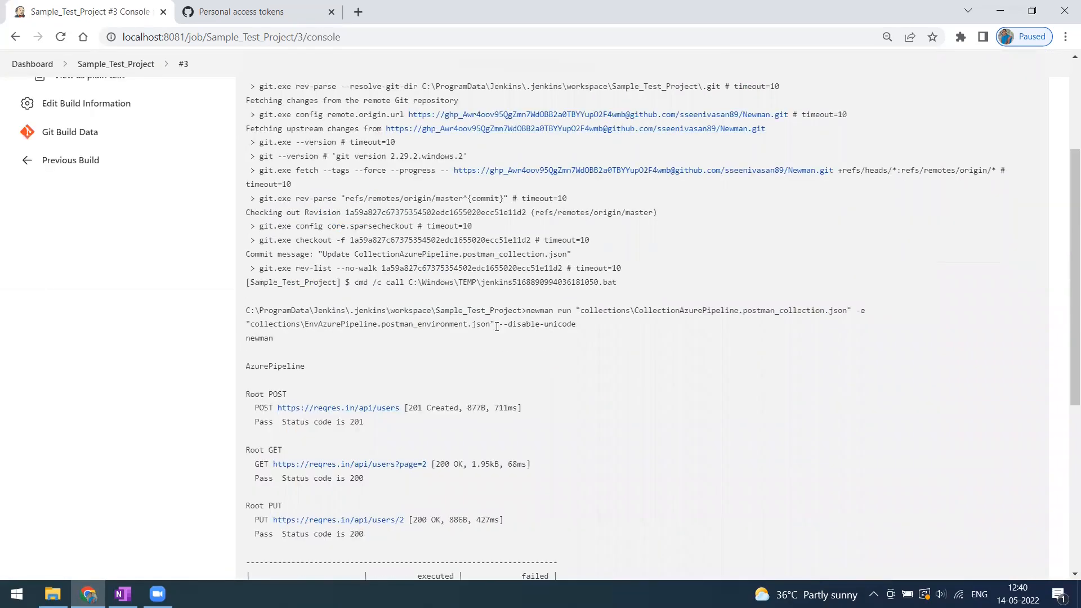
drag(580, 324, 496, 324)
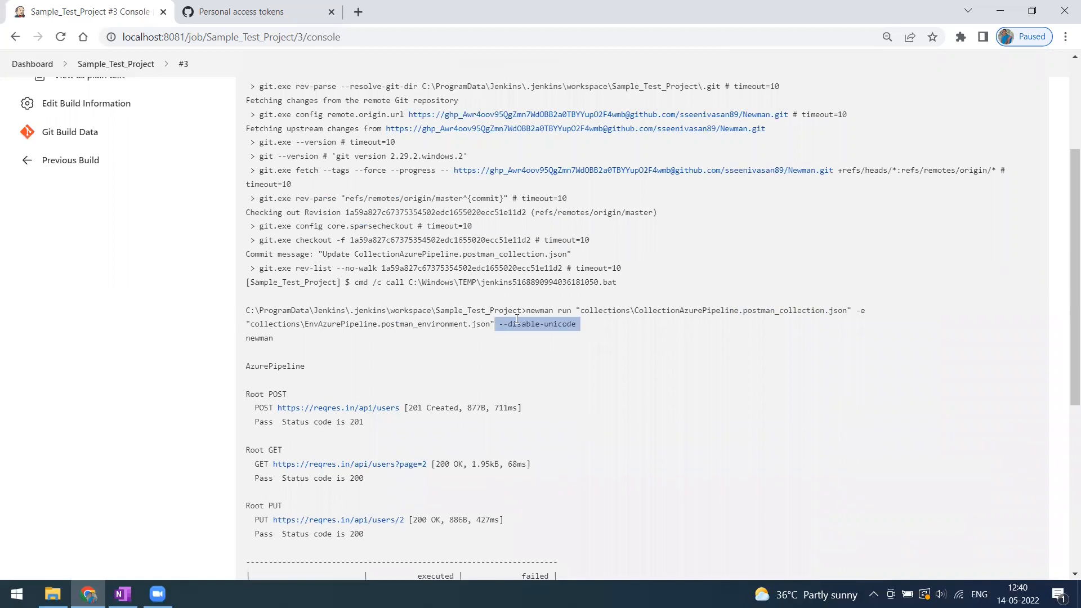
click(587, 330)
scroll(75, 151, up, 3)
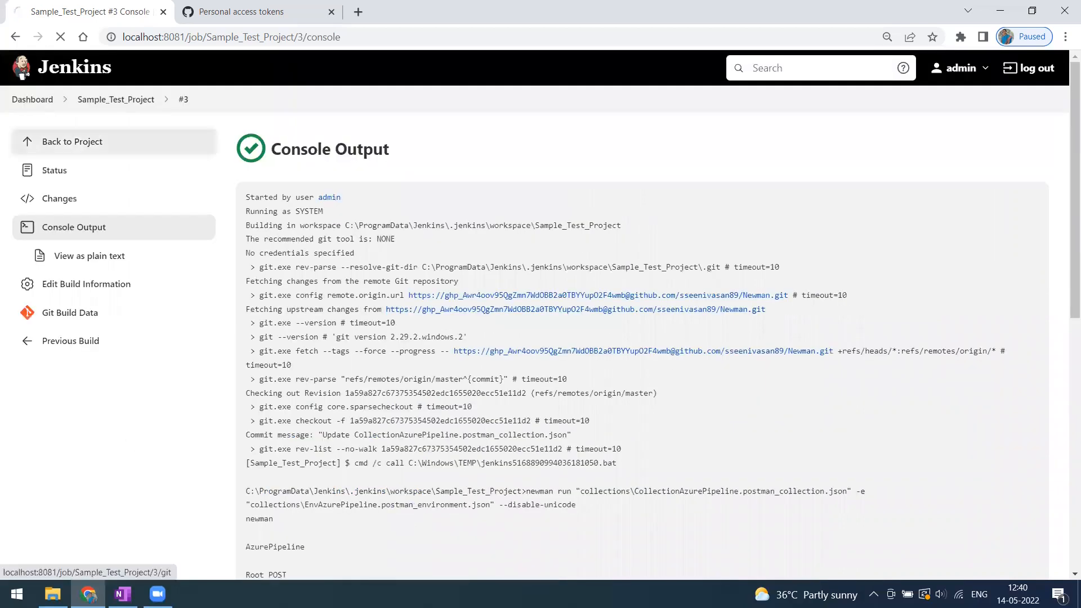
click(75, 145)
click(53, 594)
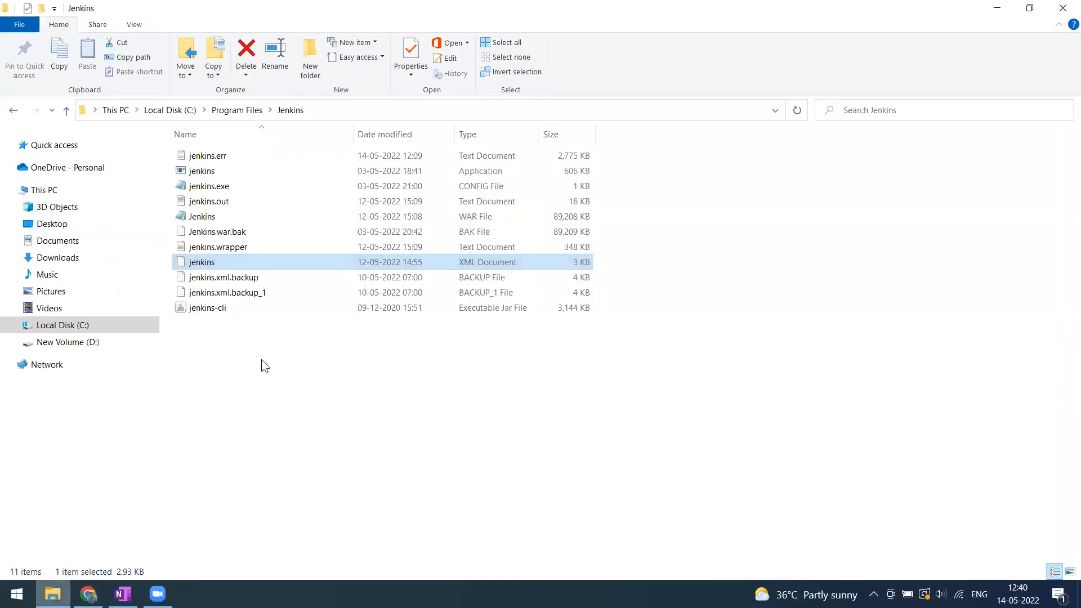
Open jenkins.xml from C:\Program Files\Jenkins for editing in WordPad.
click(297, 405)
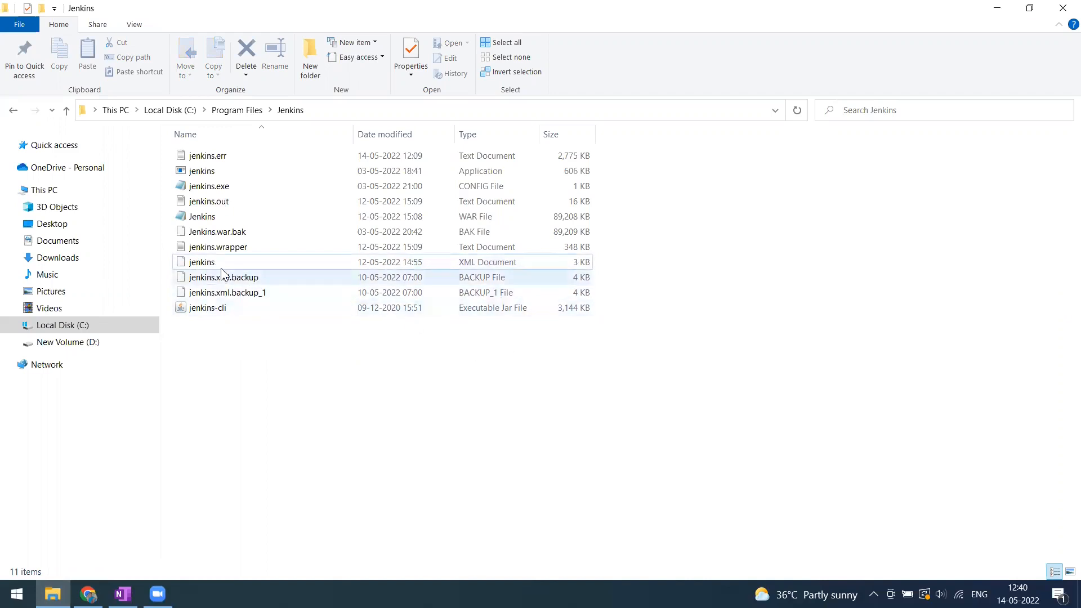
click(206, 266)
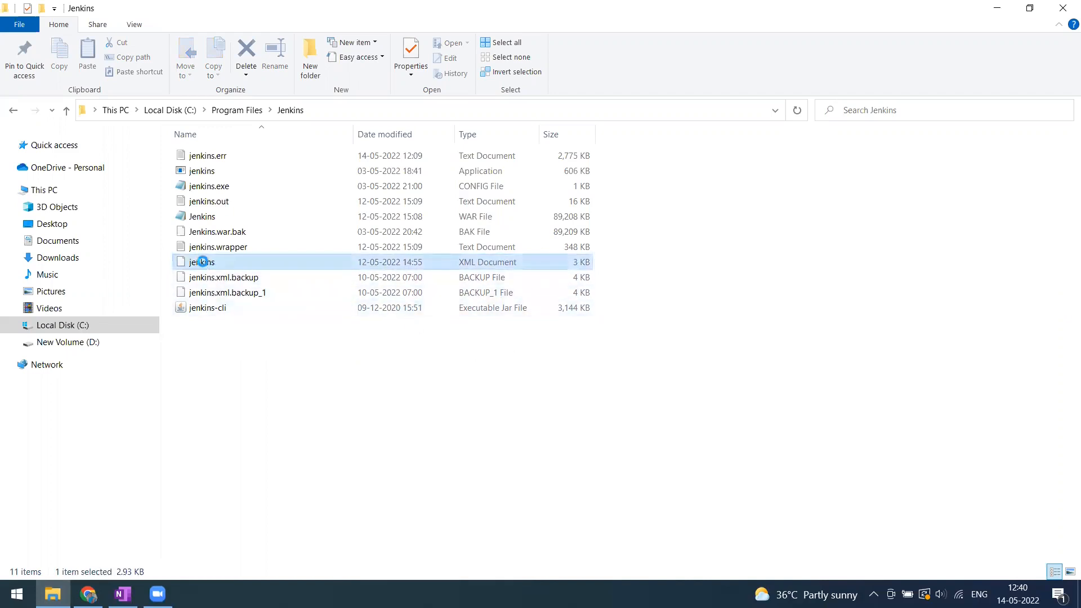
right_click(204, 263)
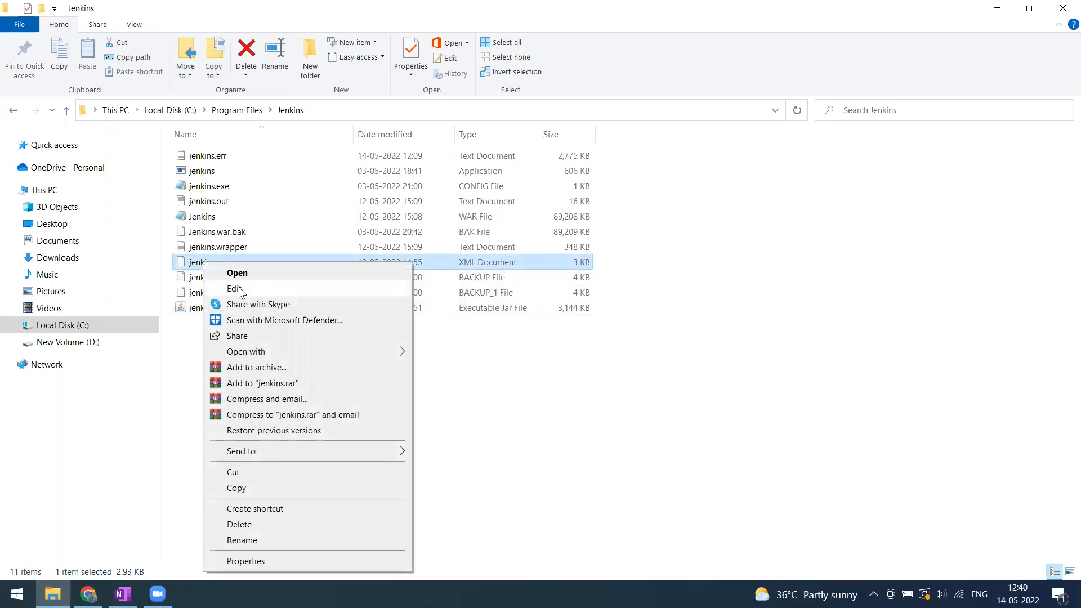
click(239, 288)
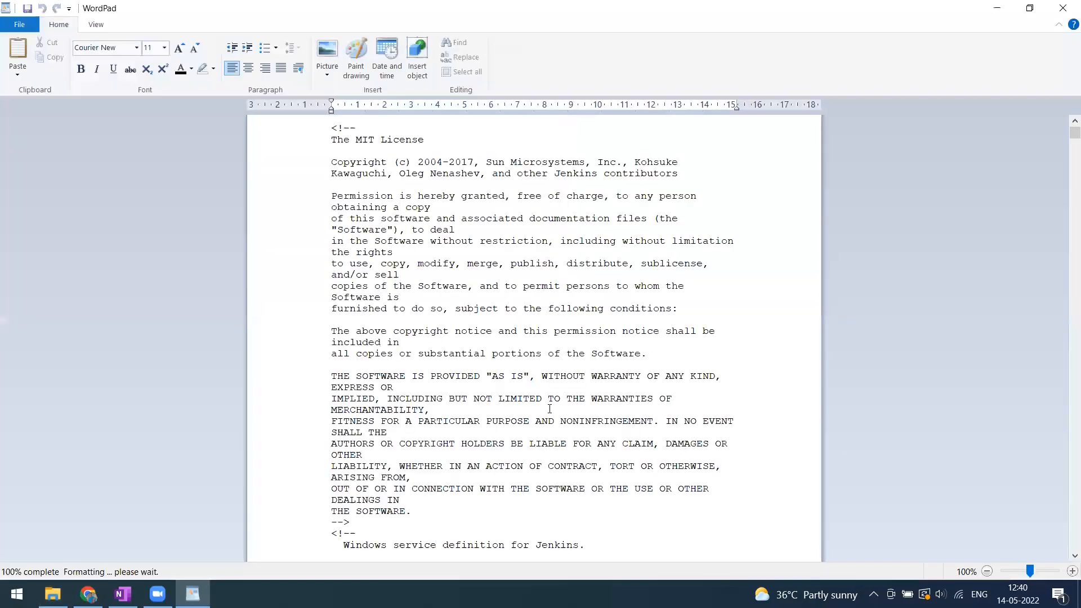
Insert -Dfile.encoding=UFT-8 before -jar in the arguments, then close WordPad saving the file.
scroll(548, 428, down, 1)
scroll(548, 434, down, 11)
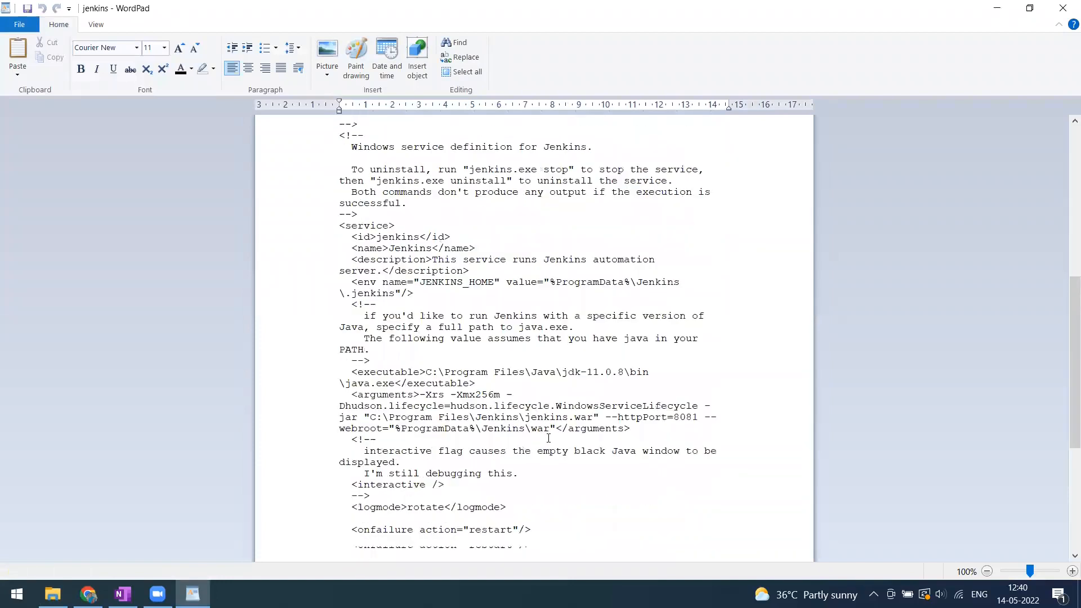
scroll(548, 438, down, 3)
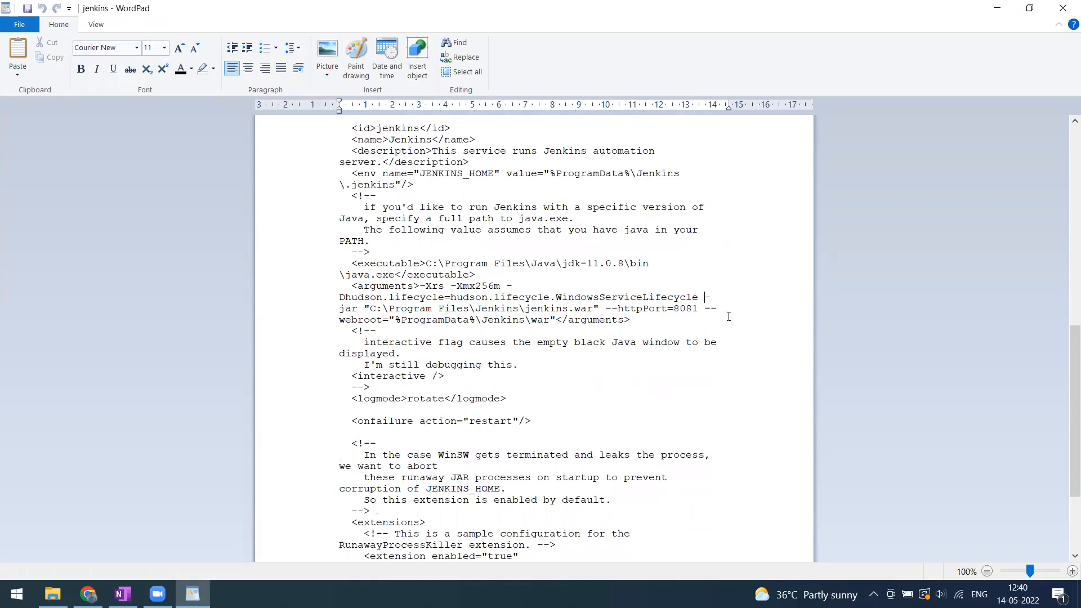
text(-D)
text(file)
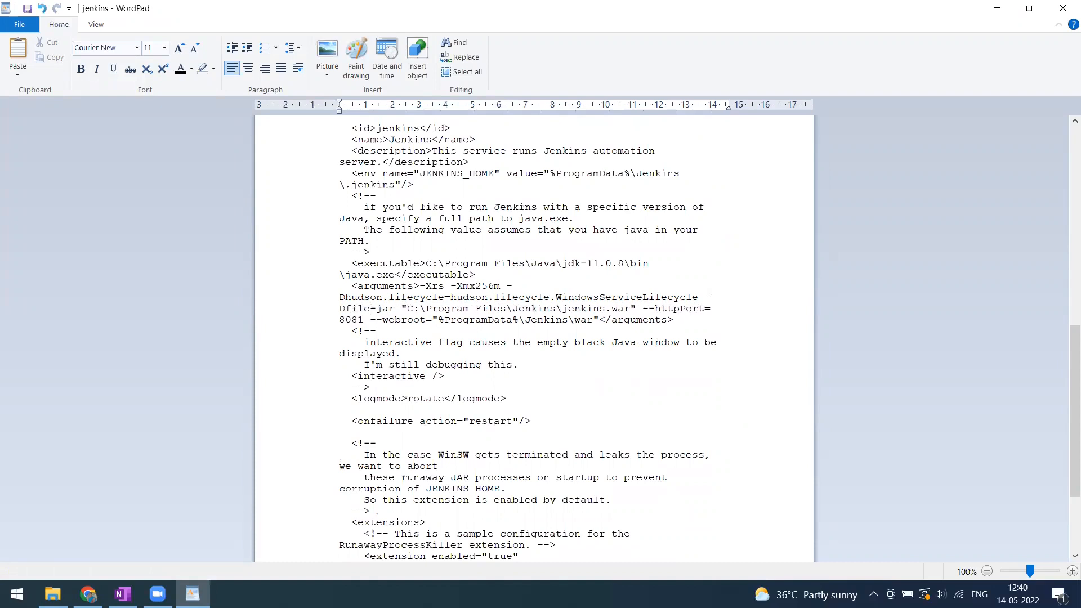
text(.encoding)
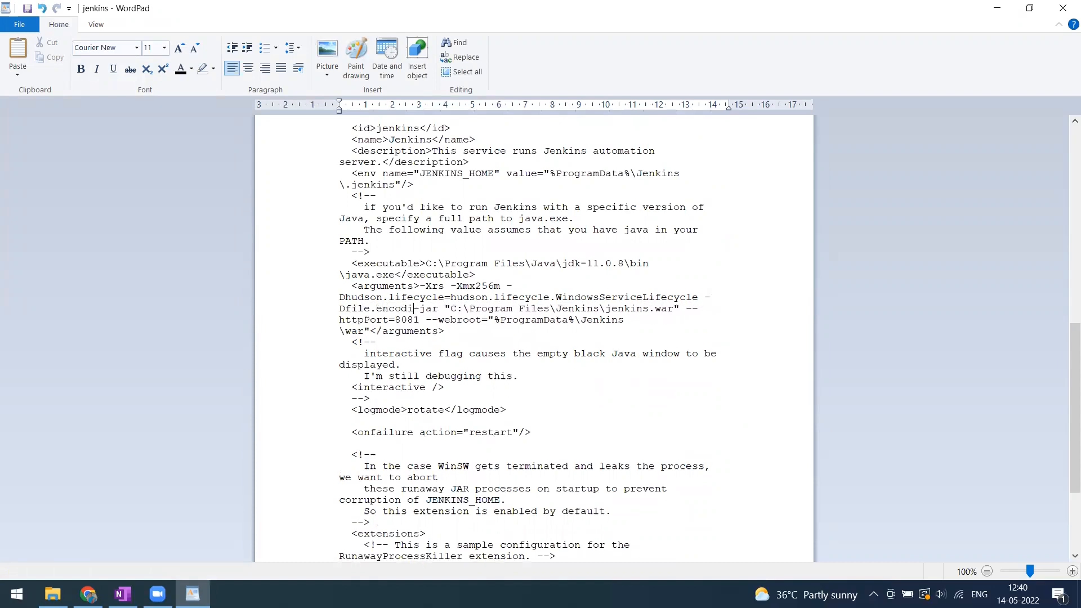
key(BackSpace)
key(BackSpace)
key(BackSpace)
key(BackSpace)
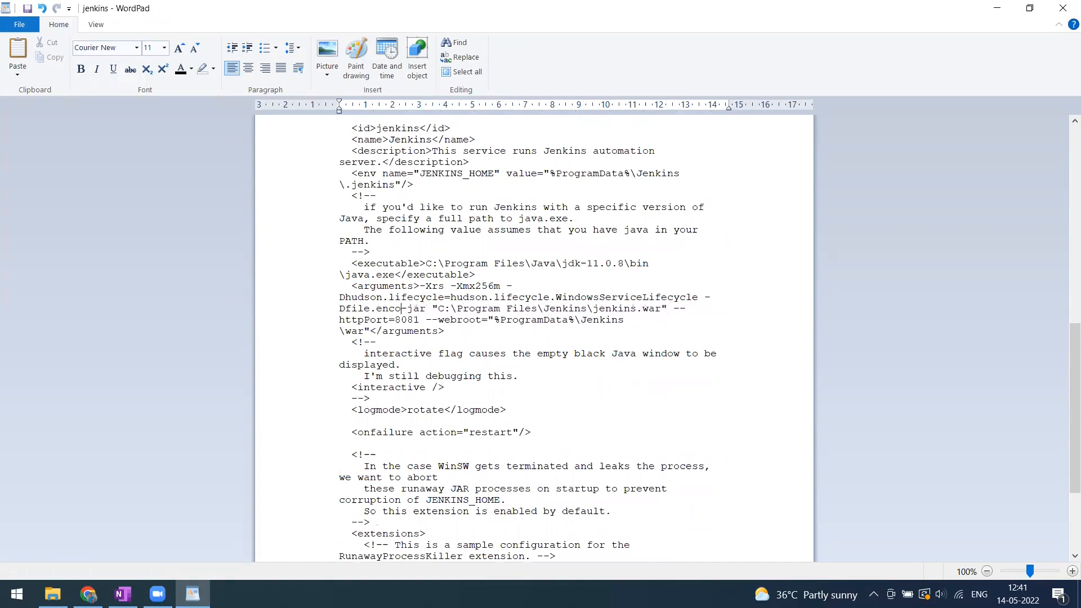
text(ding)
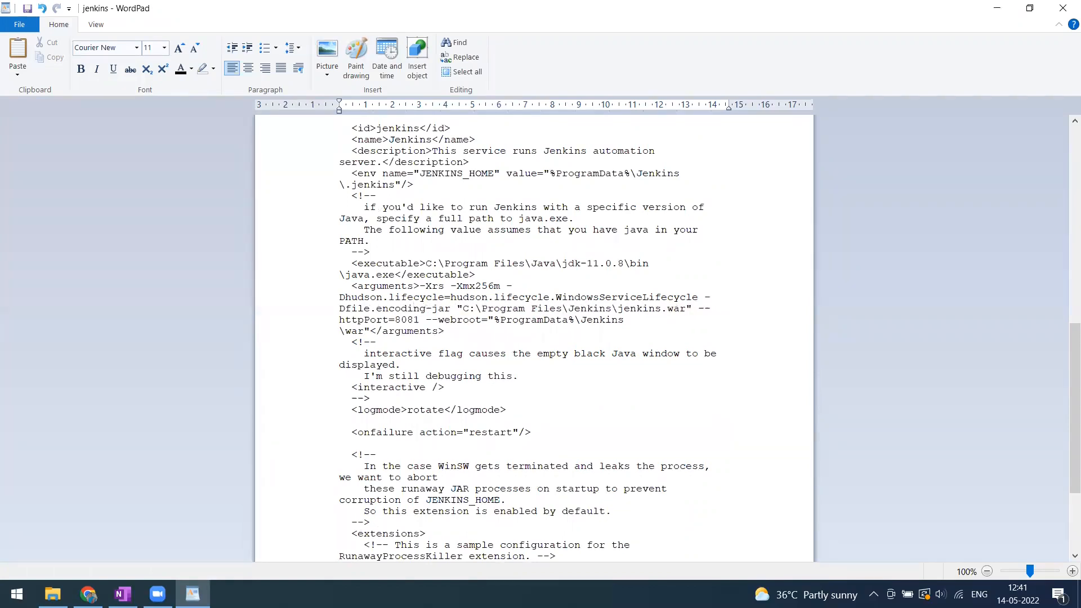
text(=UFT)
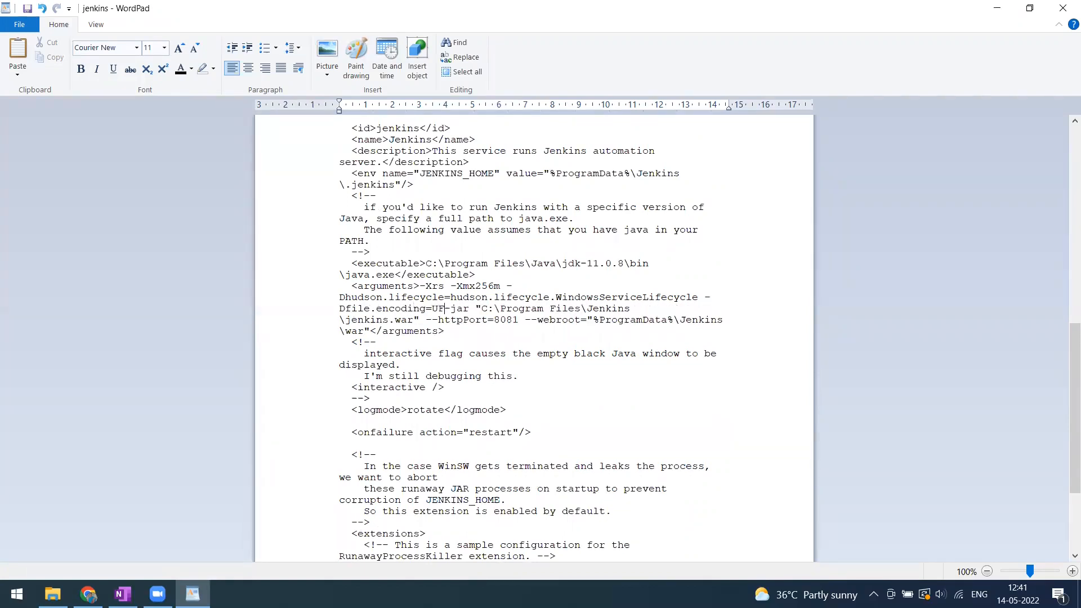
text(-)
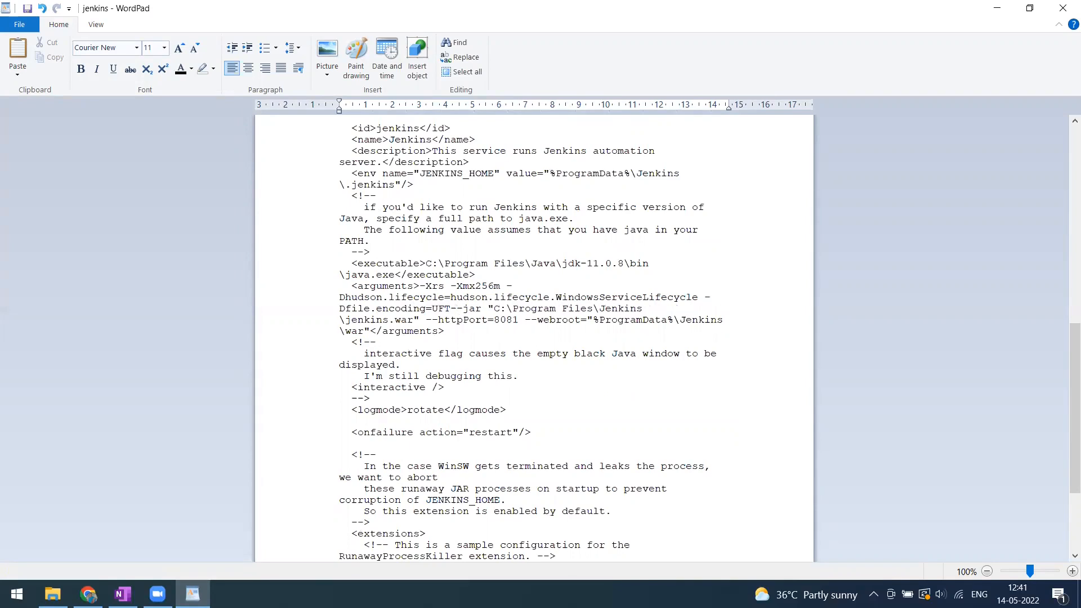
text(8)
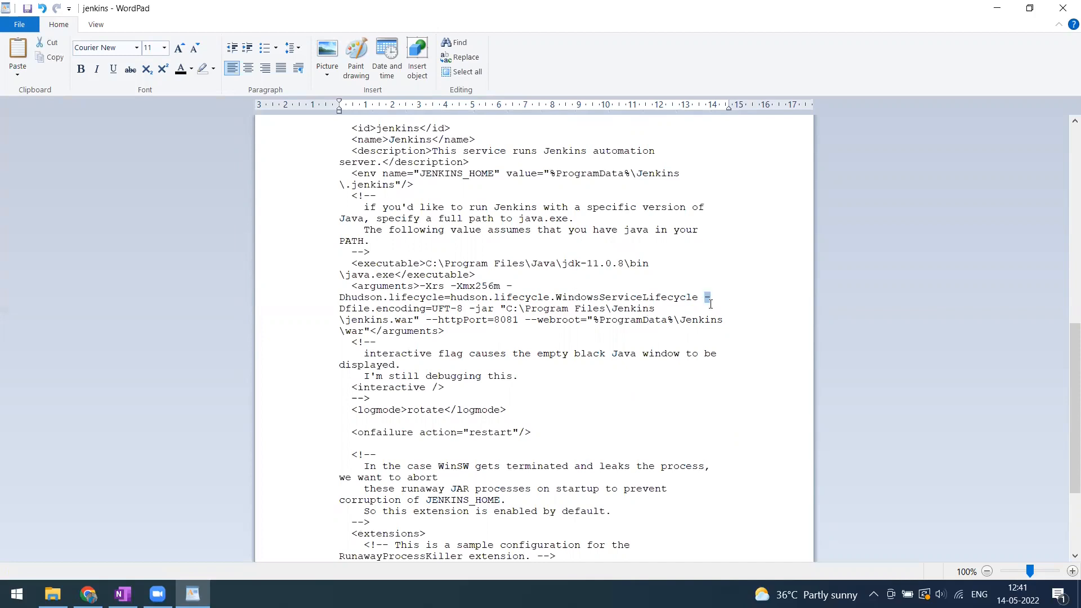
drag(708, 298, 464, 309)
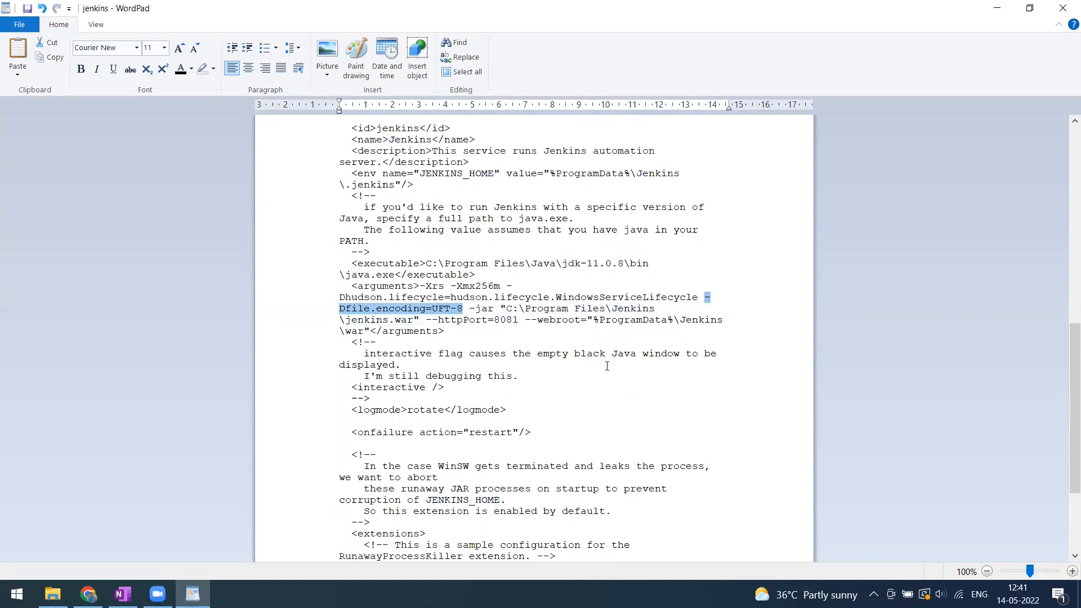
scroll(607, 366, down, 4)
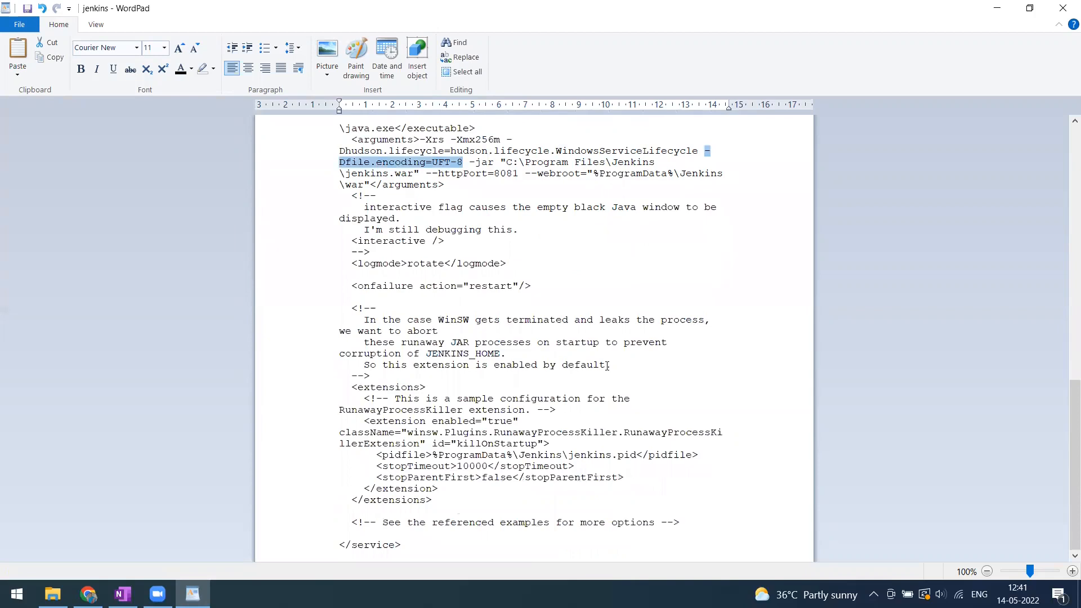
click(1063, 8)
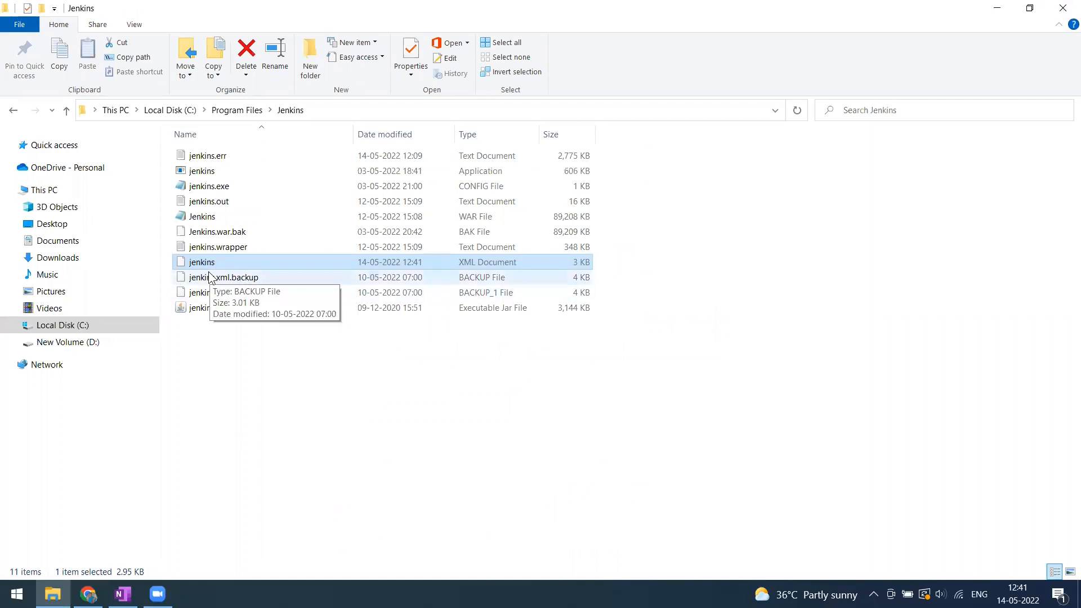
Return to the Sample_Test_Project page in Chrome and search Windows for cmd.
click(88, 594)
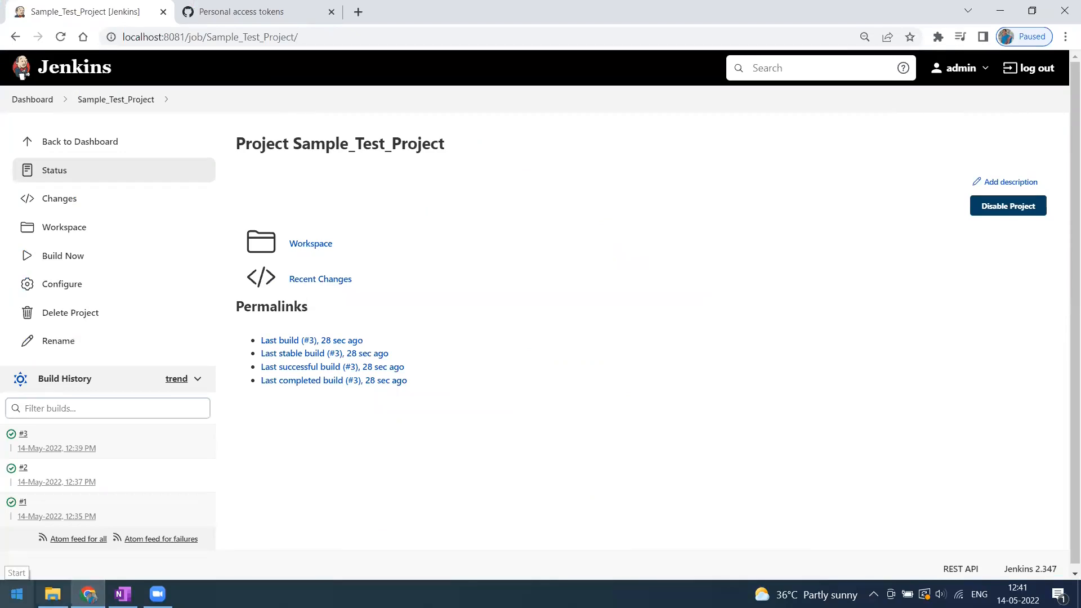
click(17, 594)
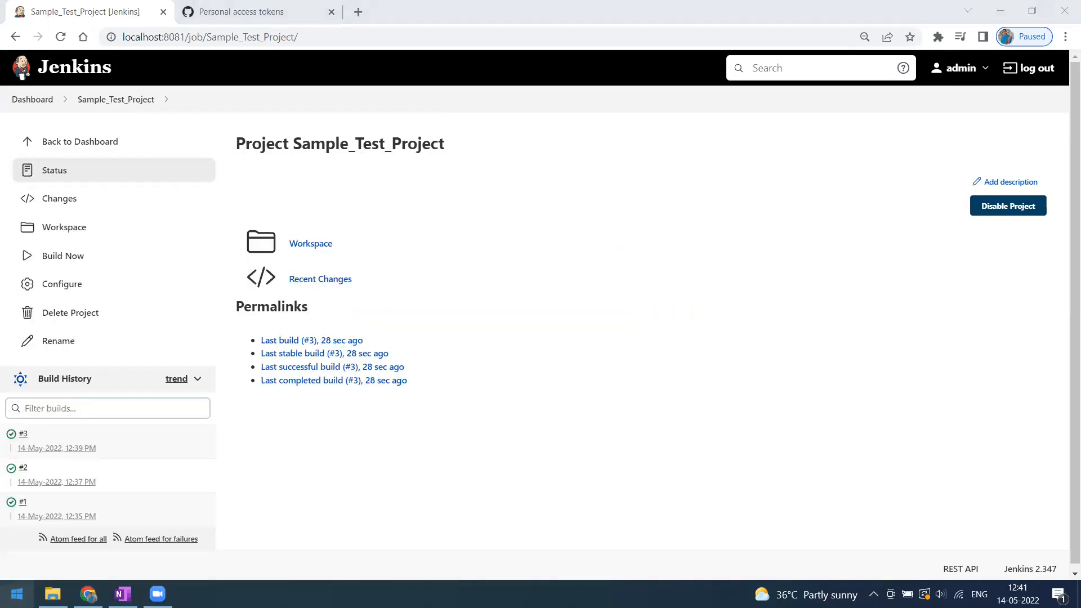
text(cmd)
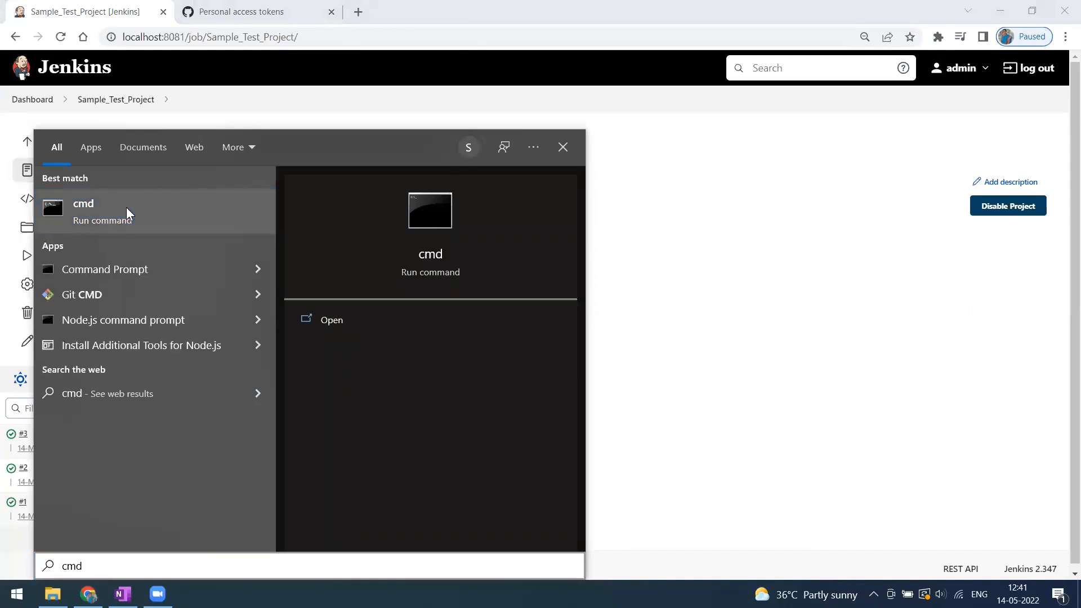
Launch Command Prompt as administrator and stop the Jenkins service with net stop jenkins.
right_click(126, 208)
click(174, 227)
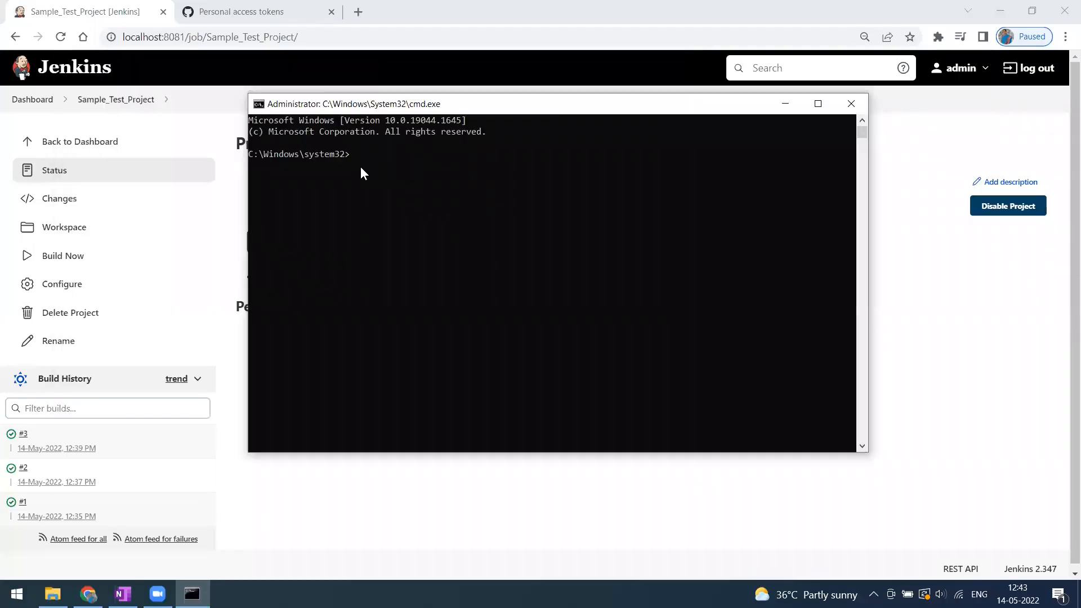
click(376, 168)
text(net stop )
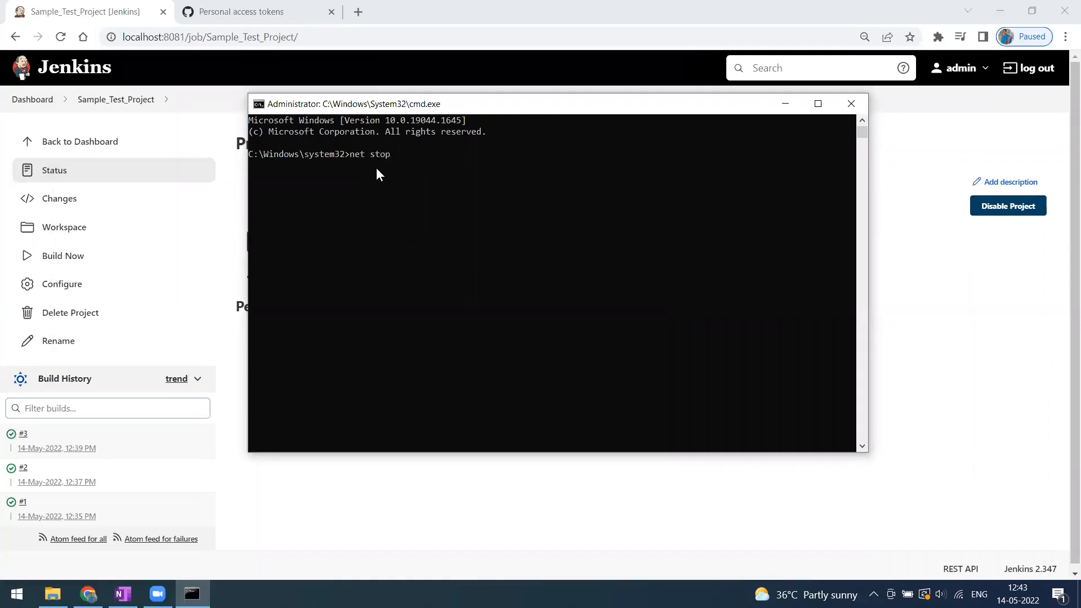
text(jenkins)
key(Return)
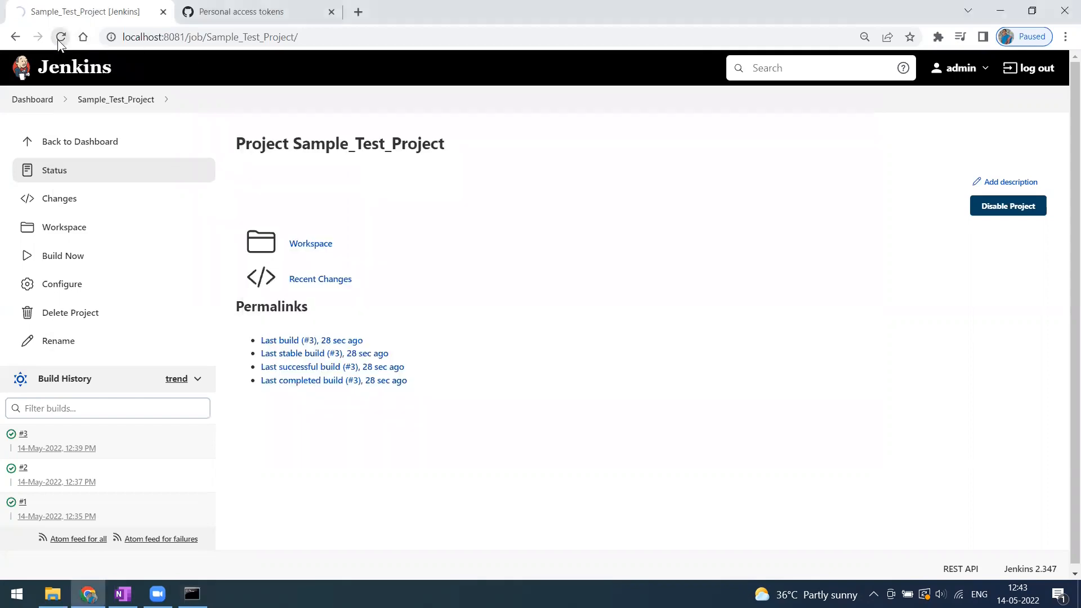
click(59, 39)
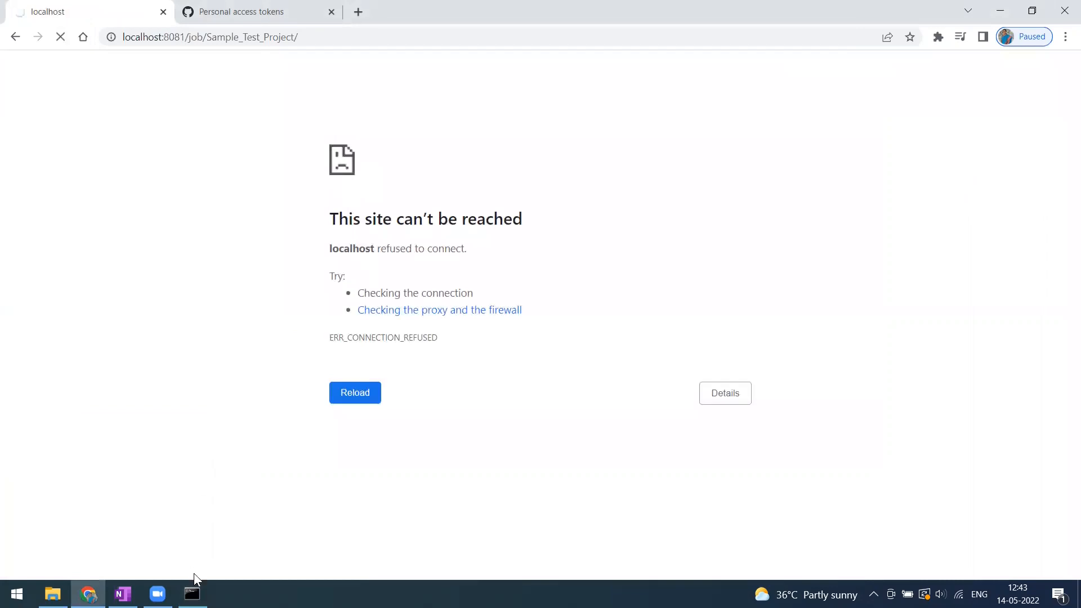
Start the Jenkins service again with net start jenkins and check the browser.
click(192, 594)
click(405, 353)
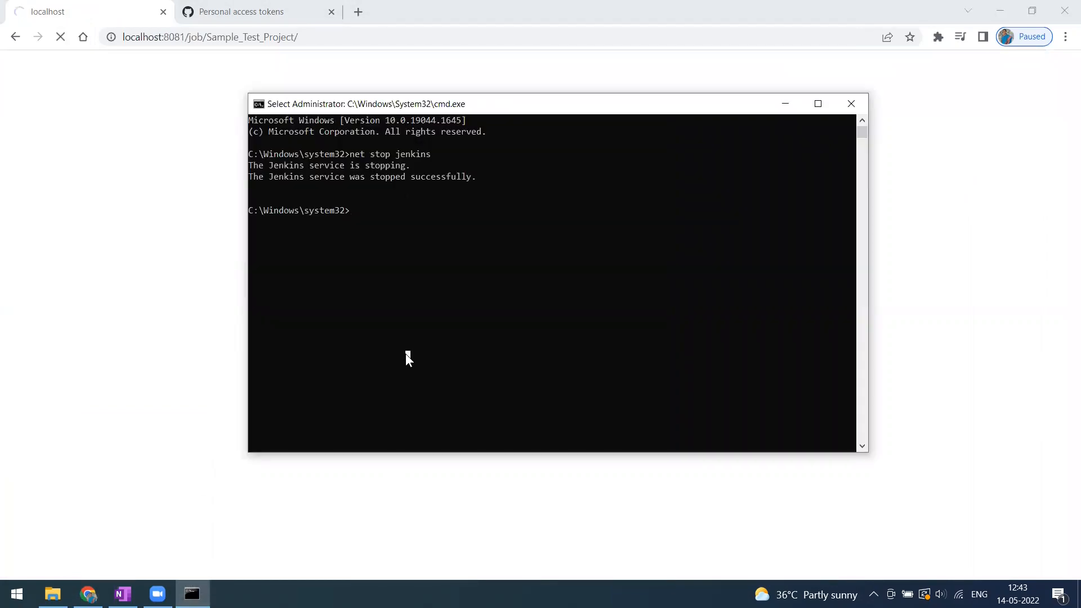
text(net s)
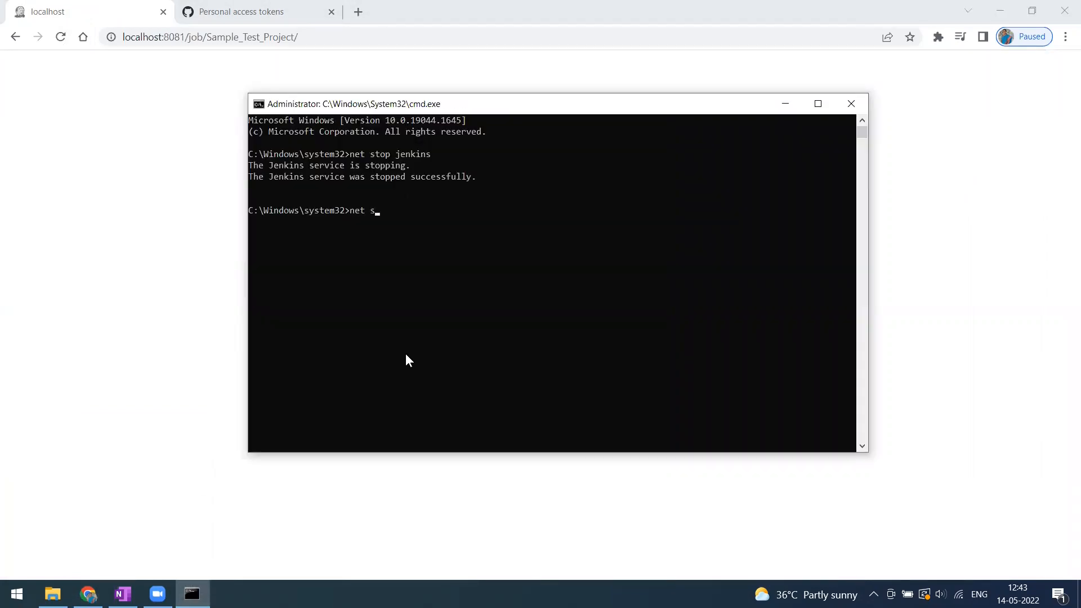
text(top)
key(BackSpace)
key(BackSpace)
key(BackSpace)
key(BackSpace)
text(tart jenkins)
key(Return)
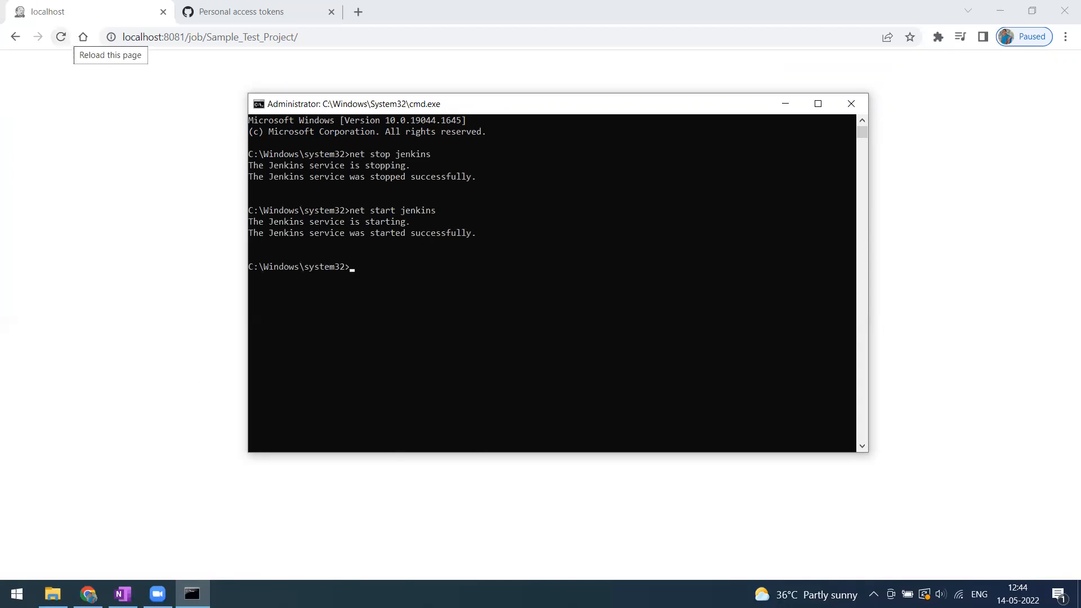
click(61, 37)
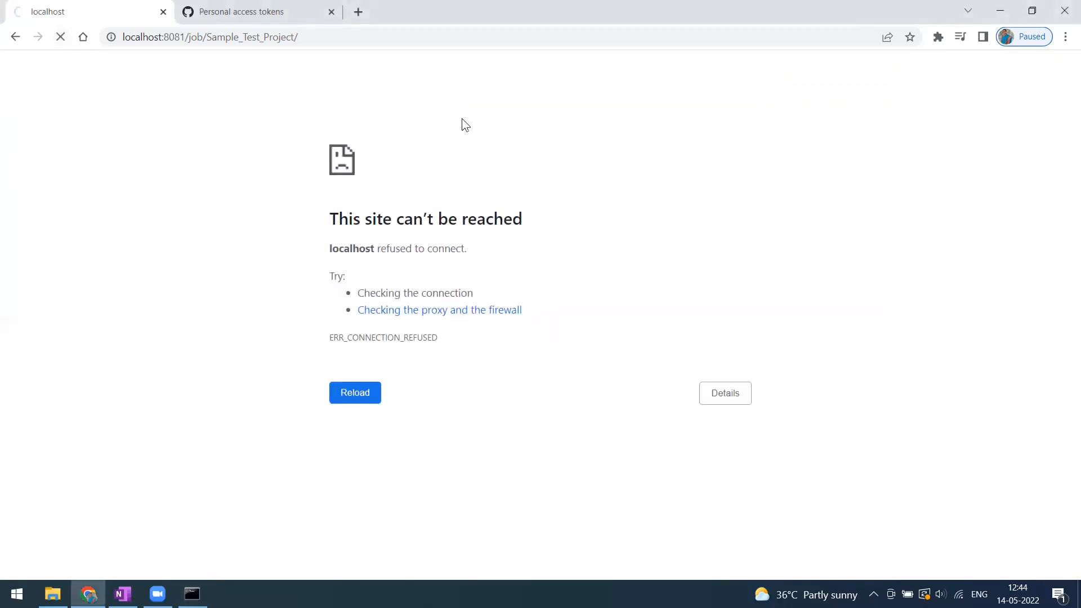
key(alt+Tab)
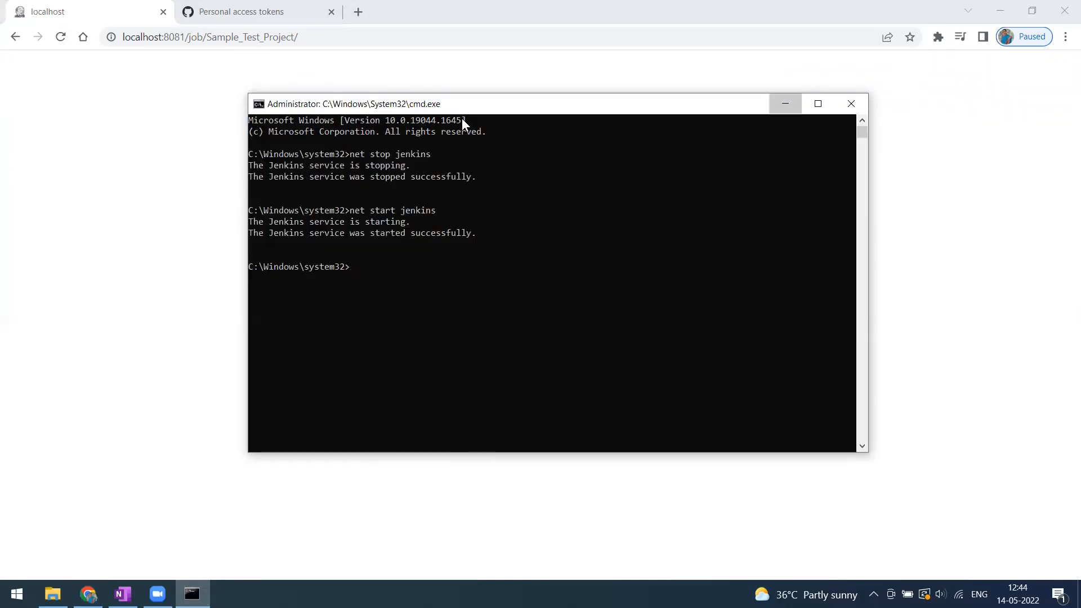
key(alt+Tab)
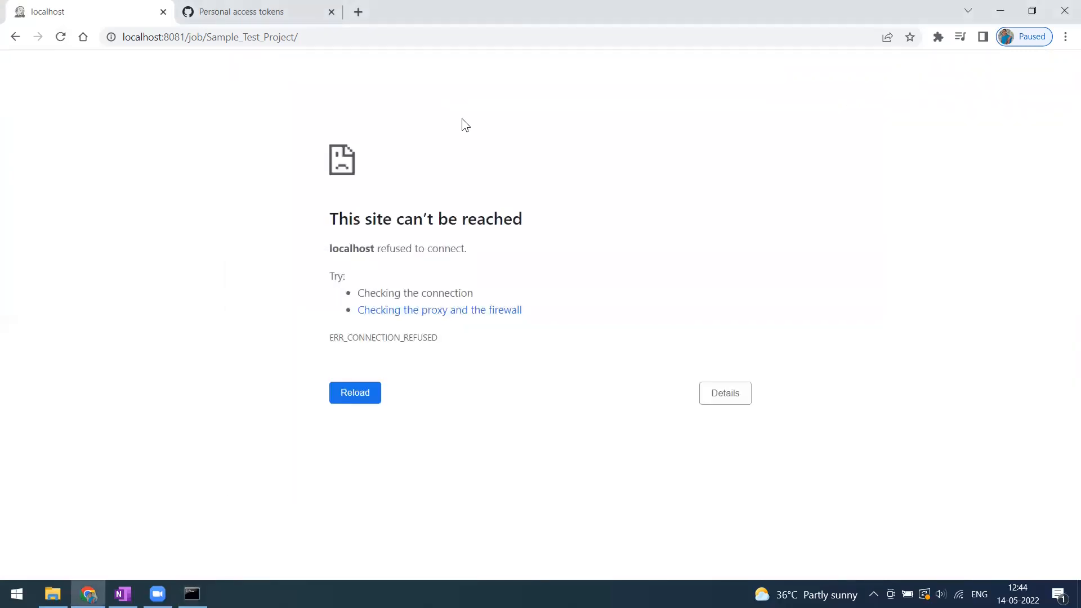
Reload the Jenkins page, then trim the address back to localhost:8081 and load it.
click(374, 37)
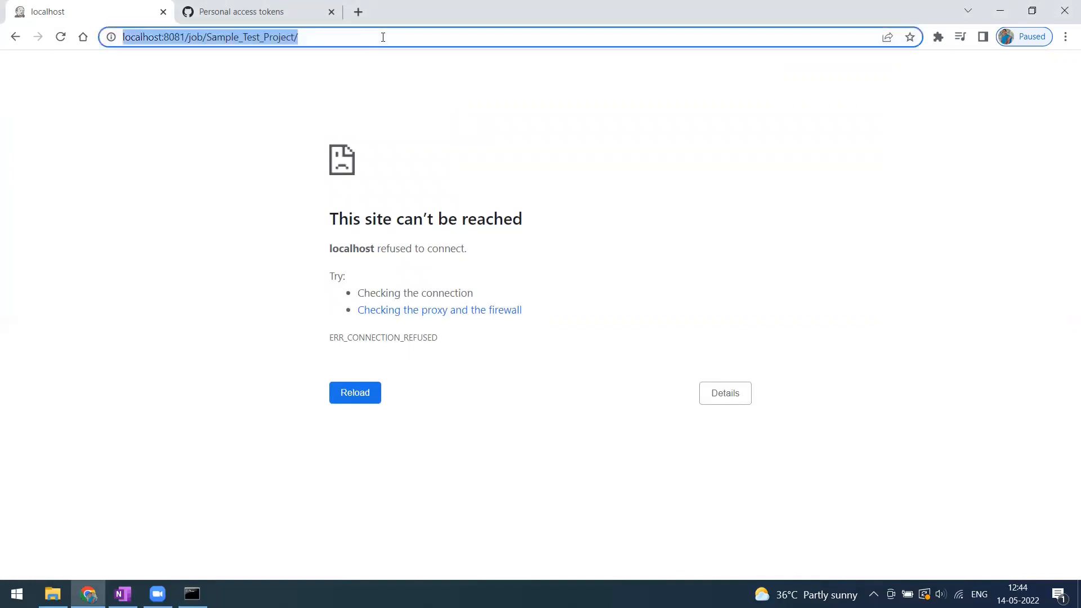
click(380, 37)
key(Return)
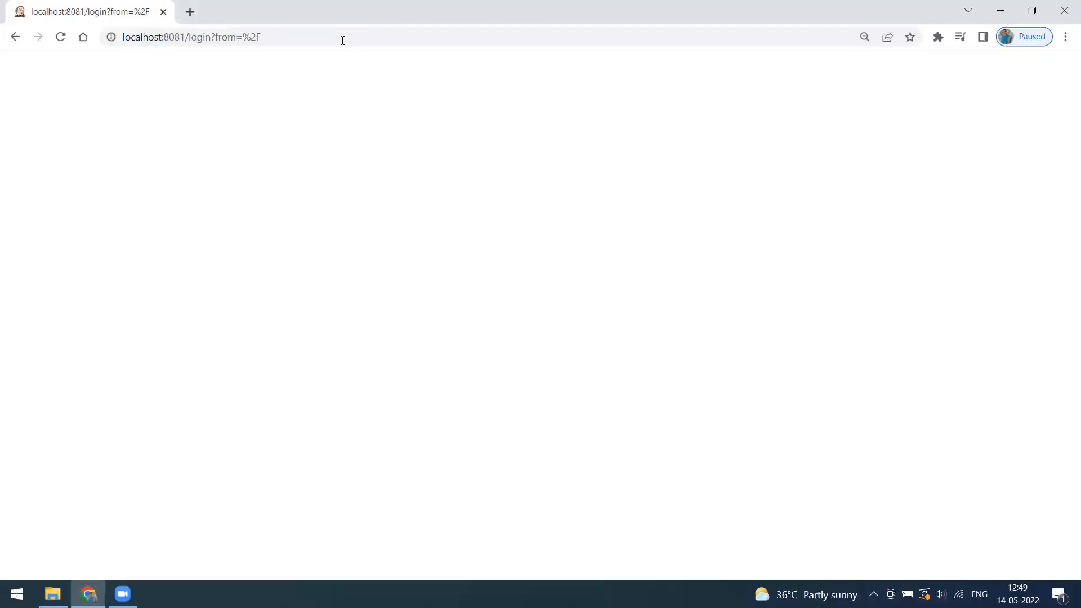
click(370, 40)
key(BackSpace)
key(BackSpace)
key(BackSpace)
key(BackSpace)
key(BackSpace)
key(BackSpace)
key(BackSpace)
key(BackSpace)
key(BackSpace)
key(BackSpace)
key(BackSpace)
key(BackSpace)
key(BackSpace)
key(BackSpace)
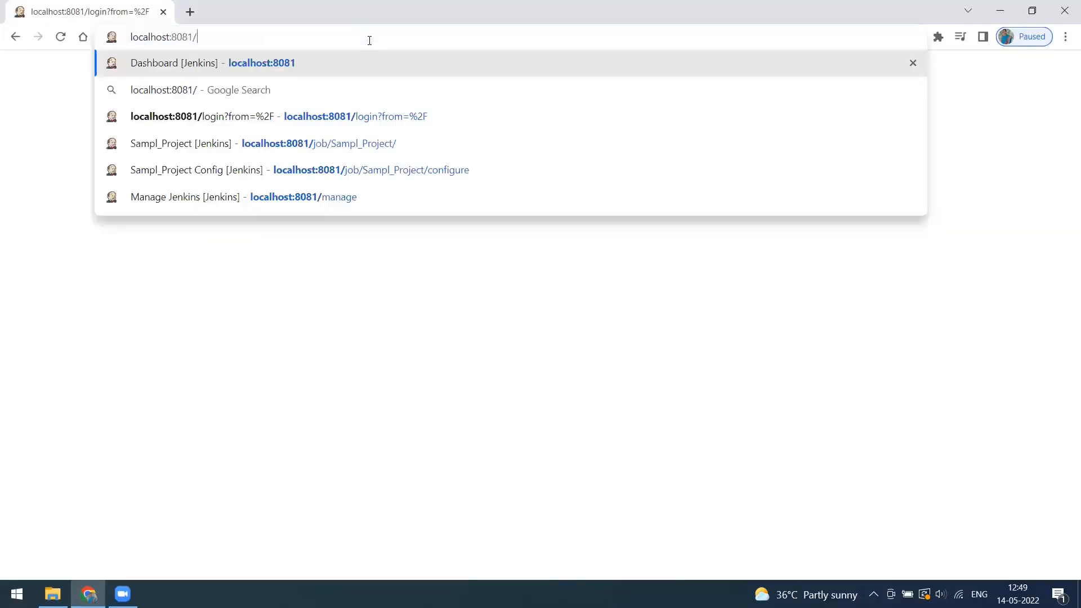
key(Return)
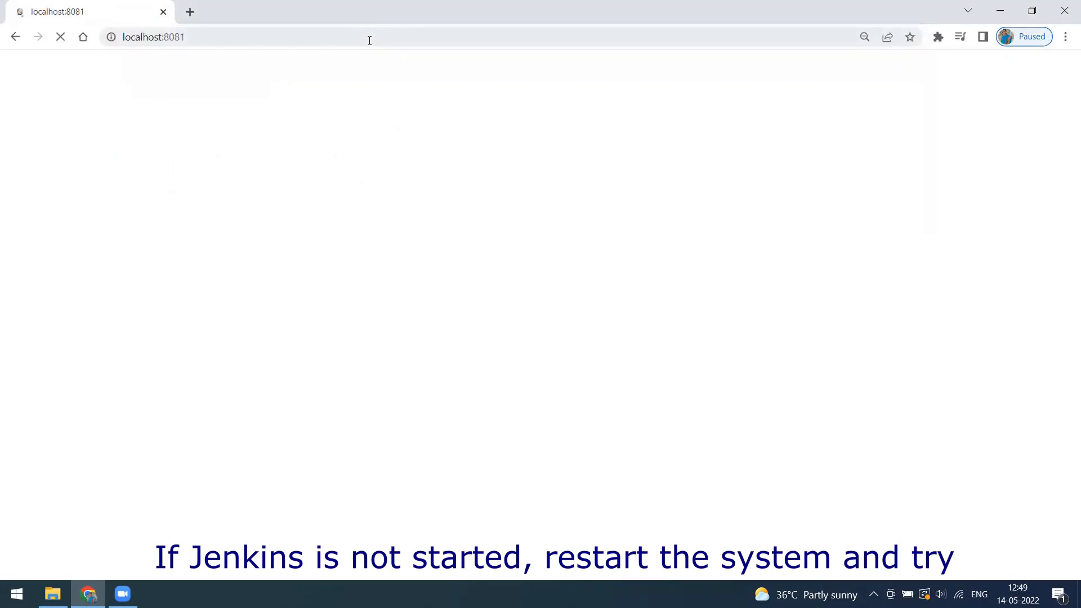